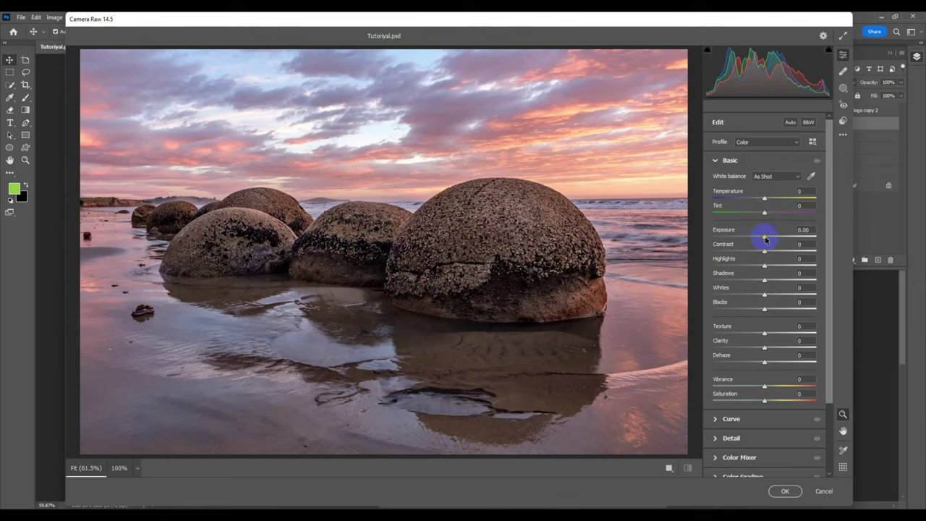
Set Exposure +0.50, Contrast +5, Highlights +15, Shadows +25, Whites +18, Blacks -55, Texture +19, Clarity +10, Dehaze +20, Vibrance +19 and slightly raise Saturation
drag(765, 239, 769, 254)
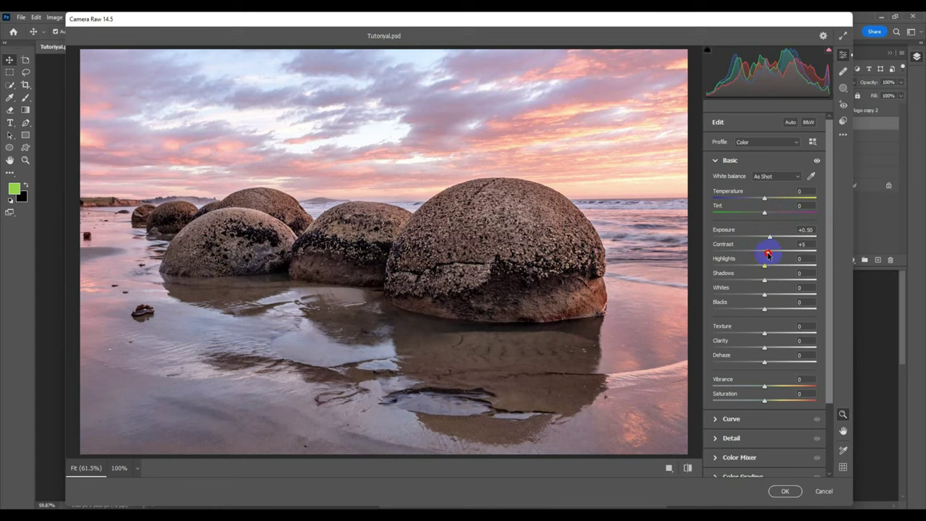
drag(767, 268, 774, 363)
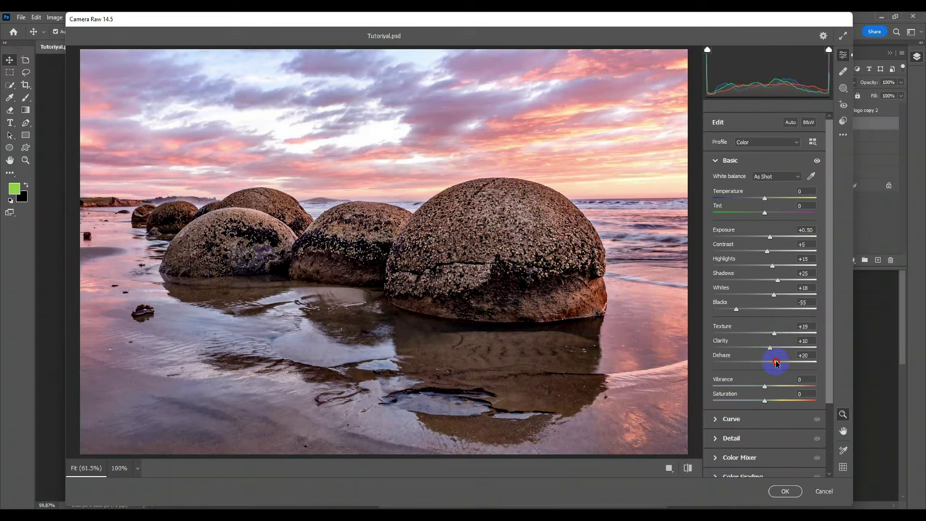
click(772, 389)
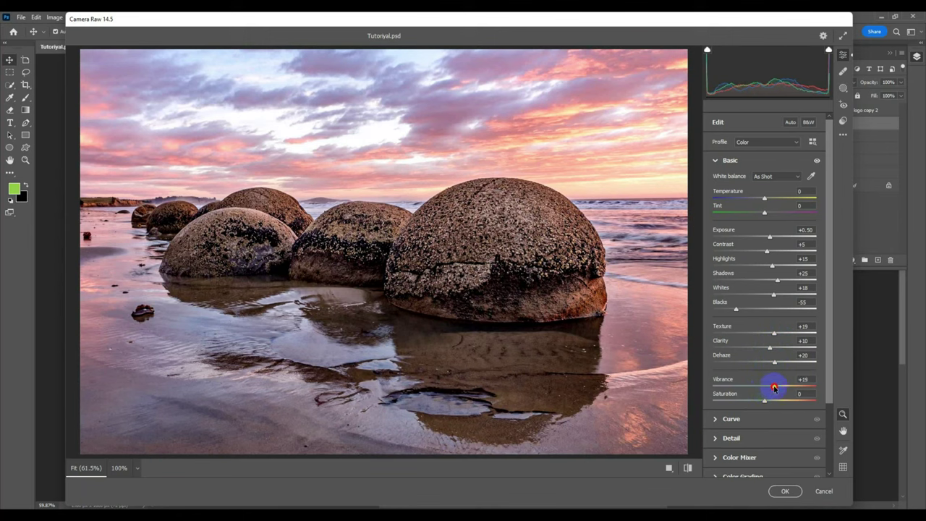
scroll(773, 389, down, 2)
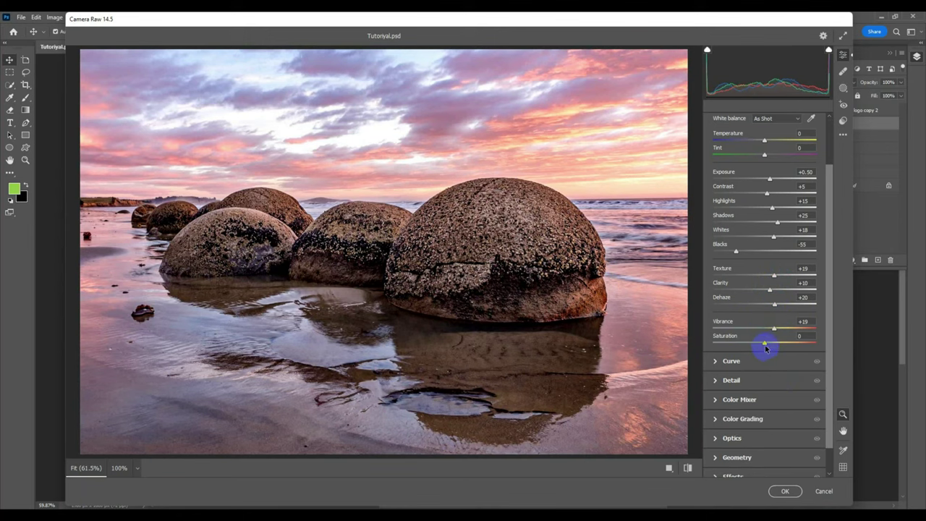
mouse_move(765, 346)
mouse_down()
mouse_move(755, 346)
mouse_move(768, 345)
mouse_up()
Brighten the parametric tone curve, setting Lights to +10 and Shadows to about +56
scroll(727, 362, down, 1)
click(715, 333)
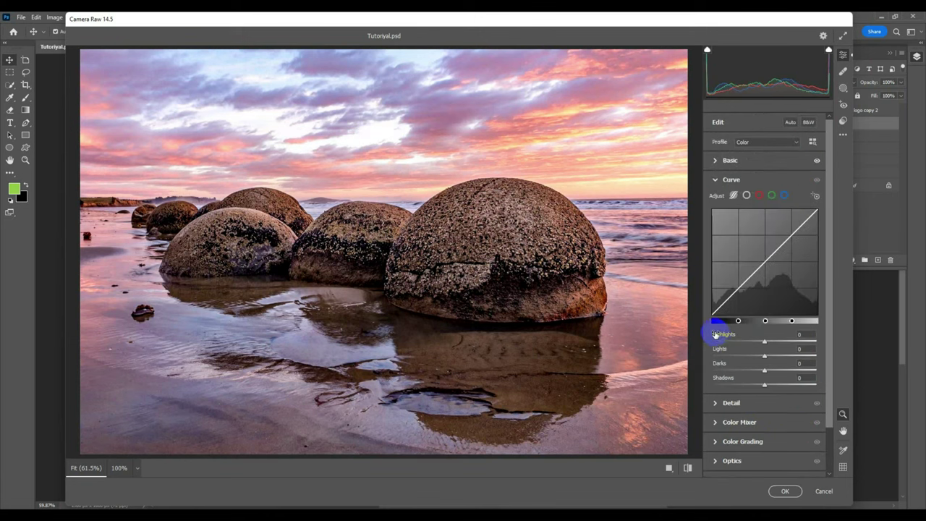
click(756, 365)
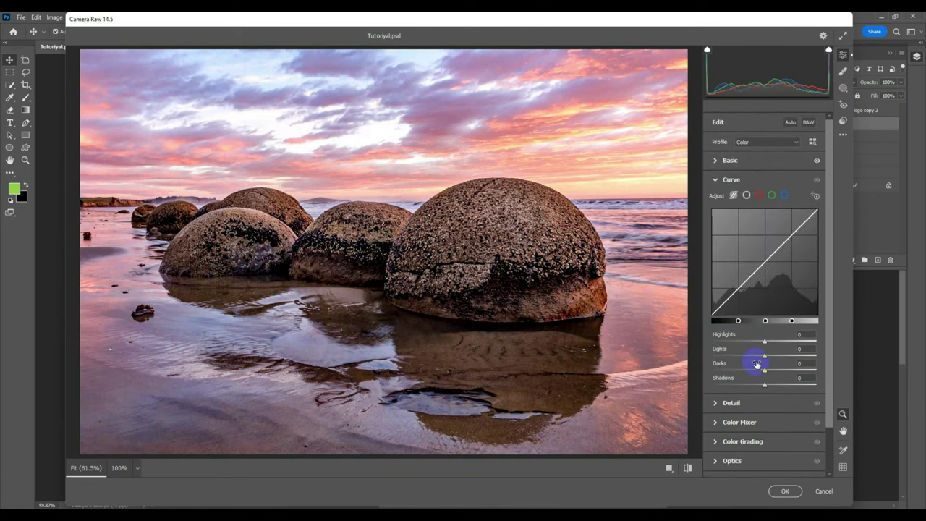
click(738, 322)
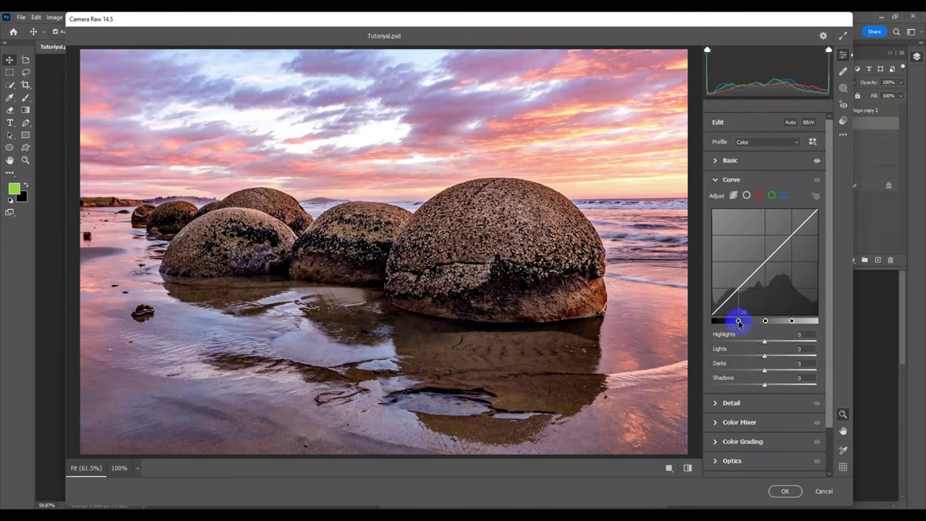
click(741, 283)
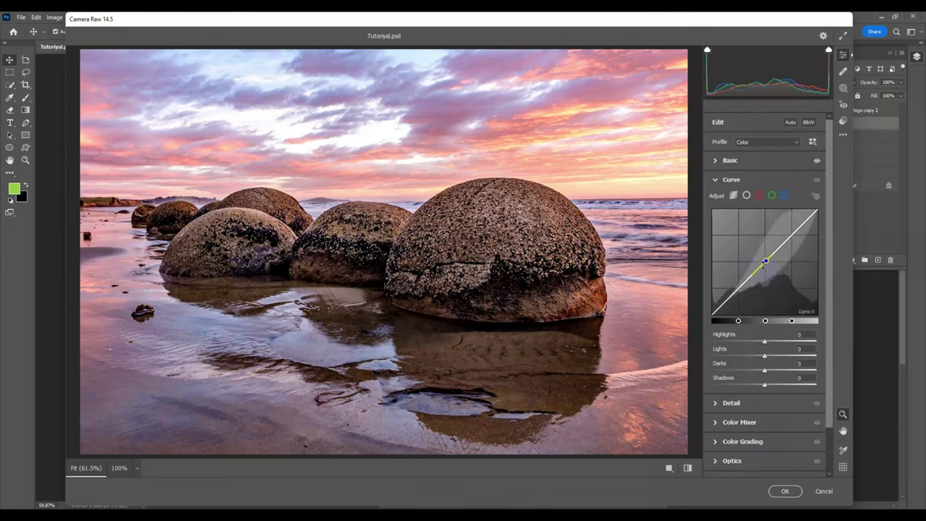
drag(764, 263, 721, 259)
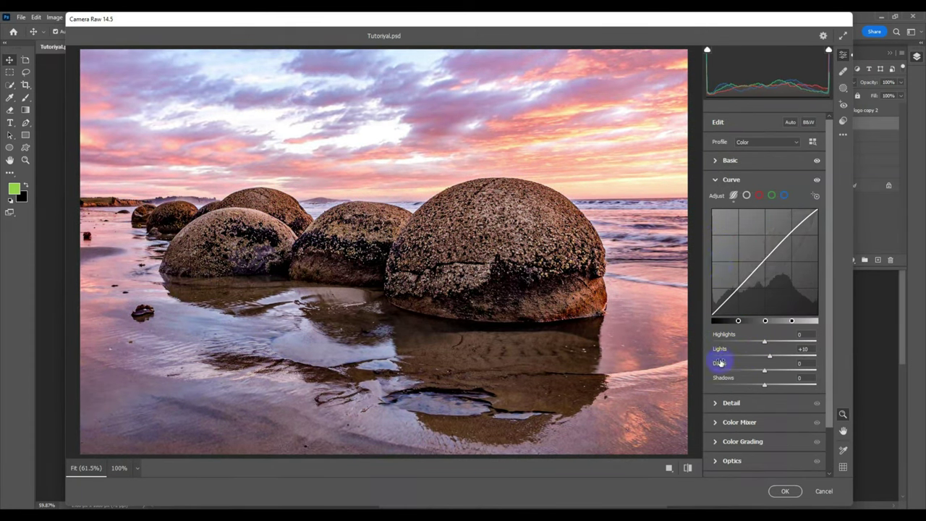
drag(727, 309, 710, 271)
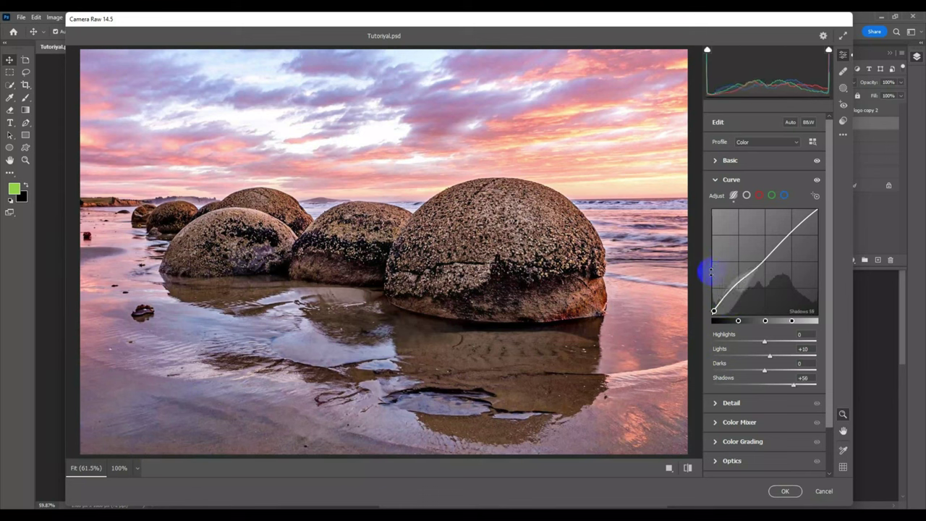
Set the Detail values to Sharpening 15, Noise Reduction 20 and Color Noise Reduction about 7
click(714, 402)
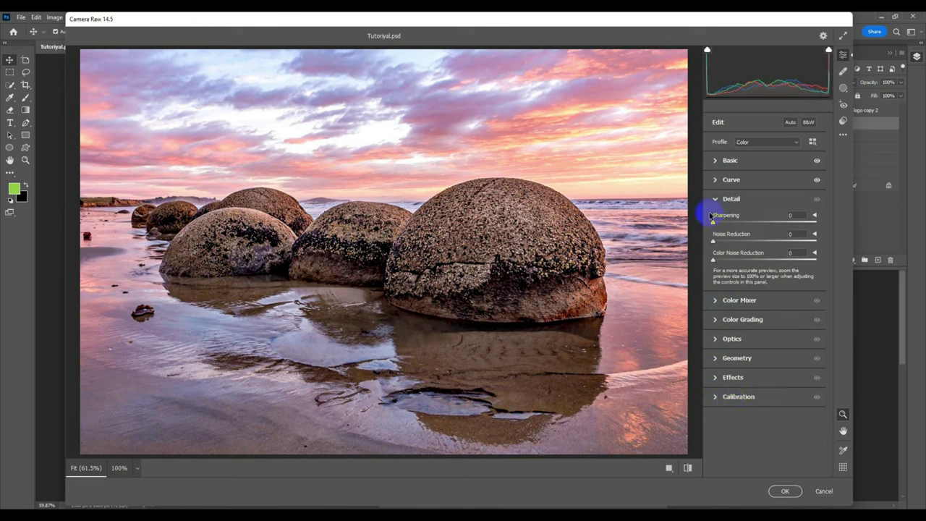
drag(713, 221, 718, 263)
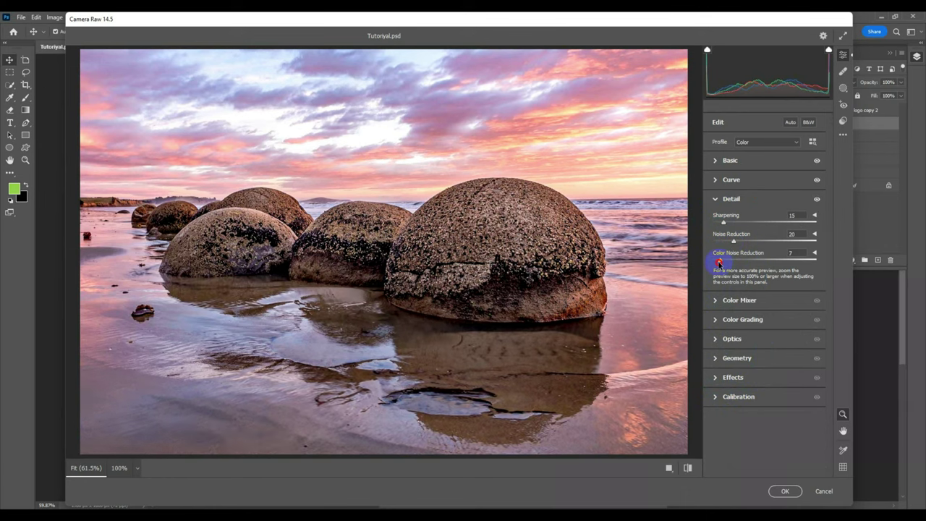
In the Color Mixer, set HSL luminance to -7 for Reds, -54 for Aquas and -50 for Blues
click(715, 303)
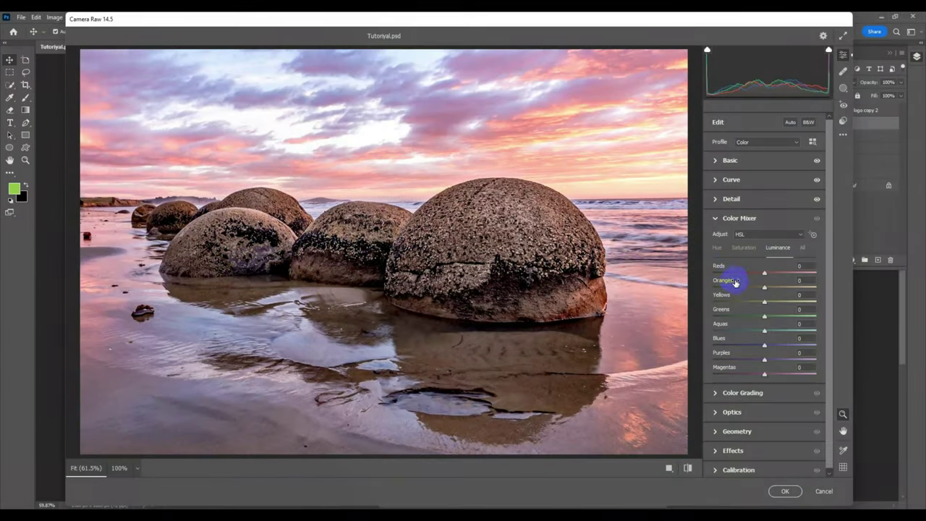
mouse_move(767, 275)
mouse_down()
mouse_move(787, 274)
mouse_move(760, 276)
mouse_up()
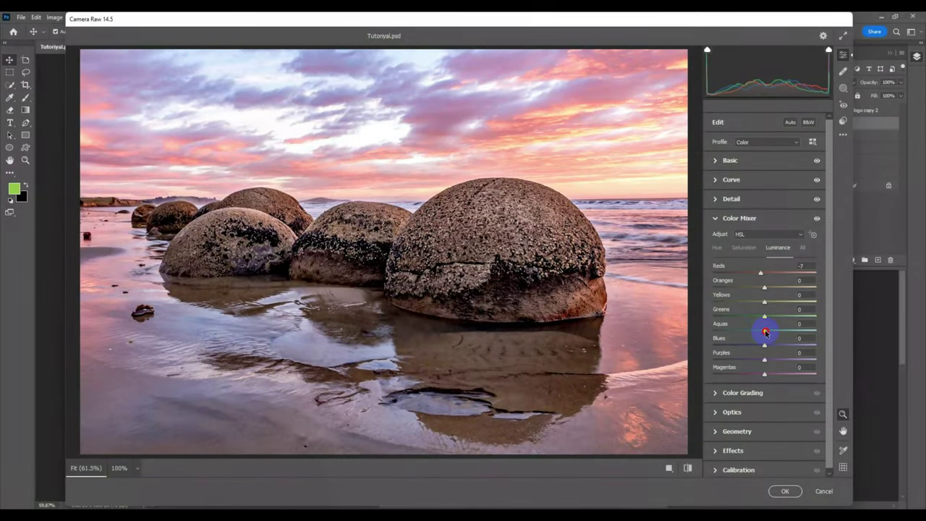
drag(765, 332, 737, 332)
drag(766, 348, 739, 348)
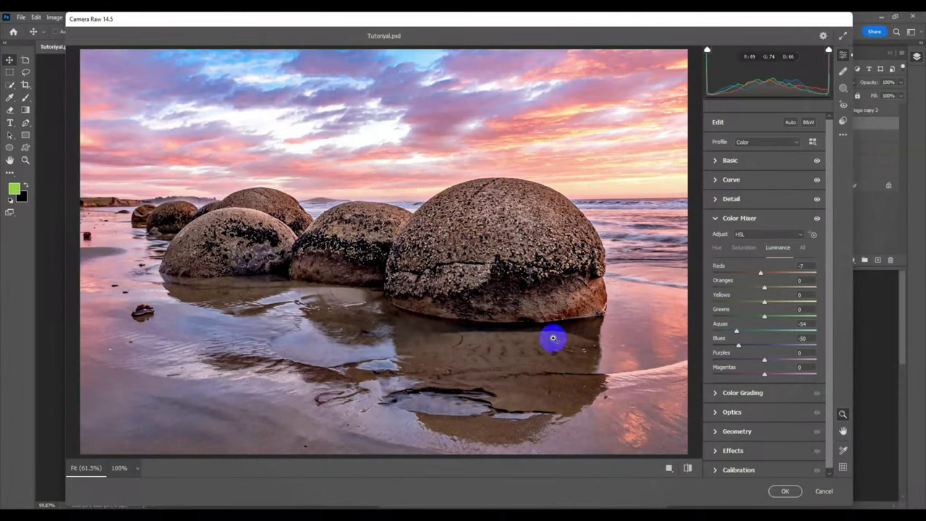
In Color Grading, lower luminance to about -39 for highlights and -54 for midtones, and raise the shadows' luminance
click(716, 392)
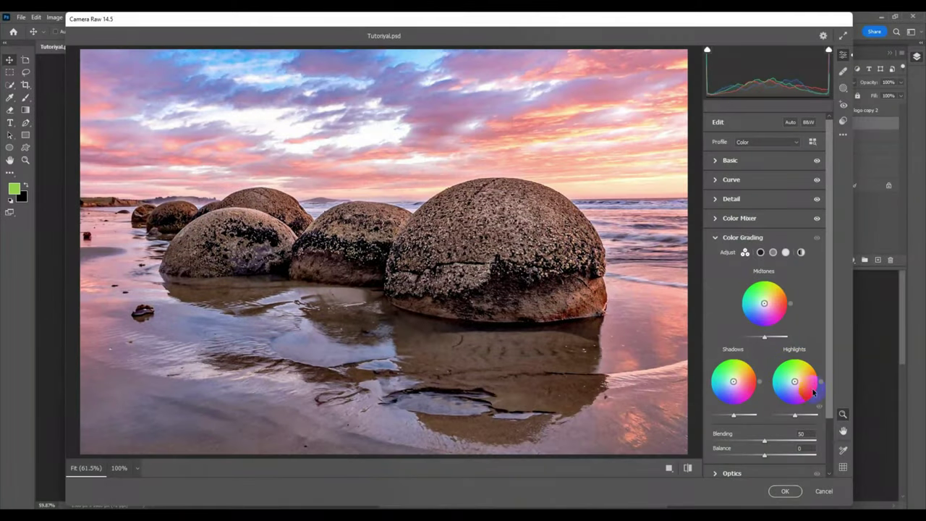
drag(794, 417, 786, 418)
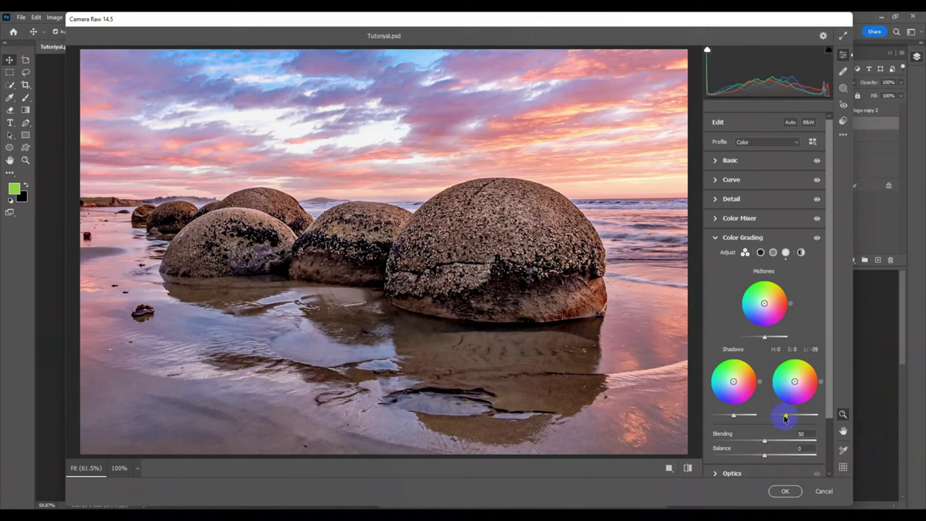
drag(785, 417, 784, 417)
drag(766, 339, 752, 338)
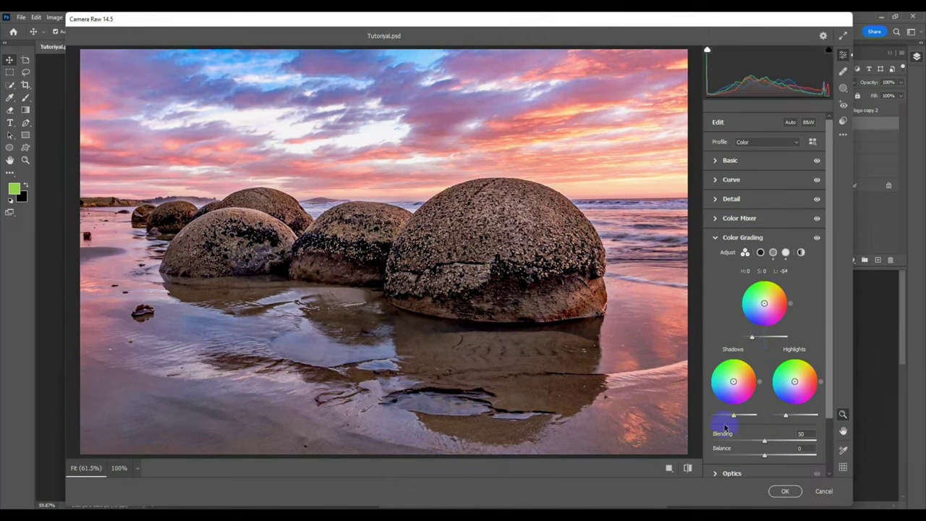
mouse_move(733, 415)
mouse_down()
mouse_move(719, 413)
mouse_move(762, 412)
mouse_move(748, 412)
mouse_up()
Set the Color Grading Blending to 60 and Balance to +50
scroll(748, 412, down, 2)
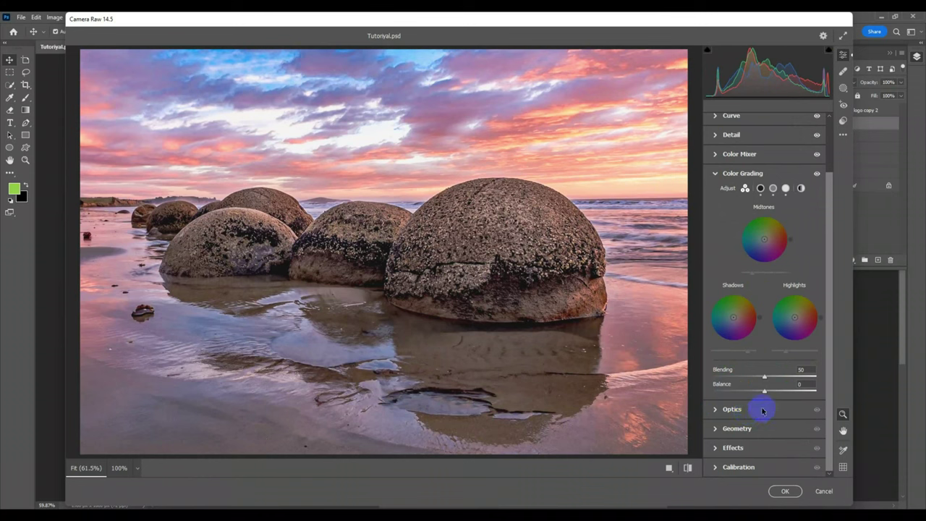
mouse_move(766, 378)
mouse_down()
mouse_move(796, 382)
mouse_move(775, 384)
mouse_up()
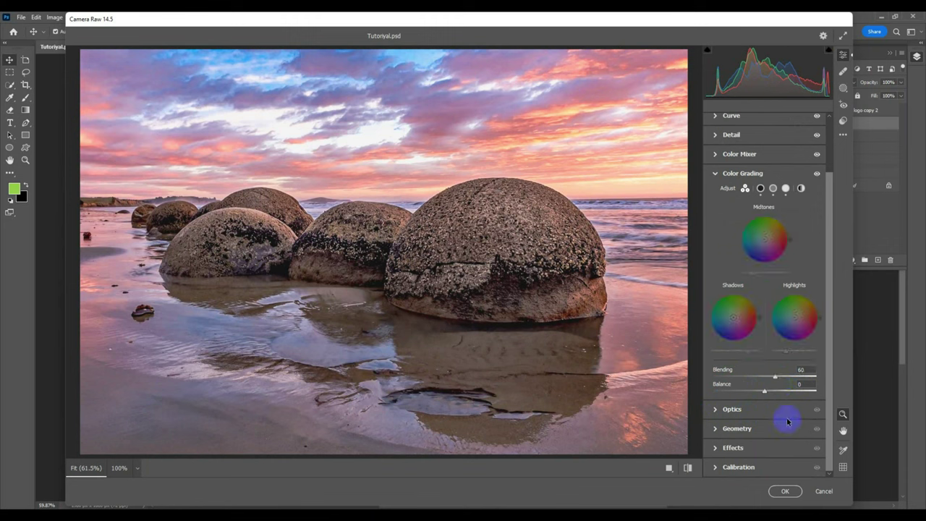
click(808, 384)
text(50)
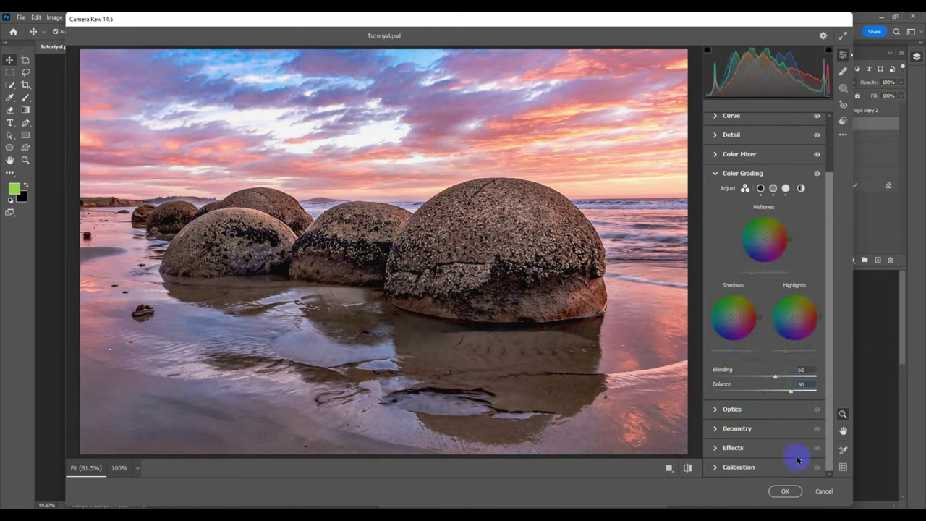
key(Return)
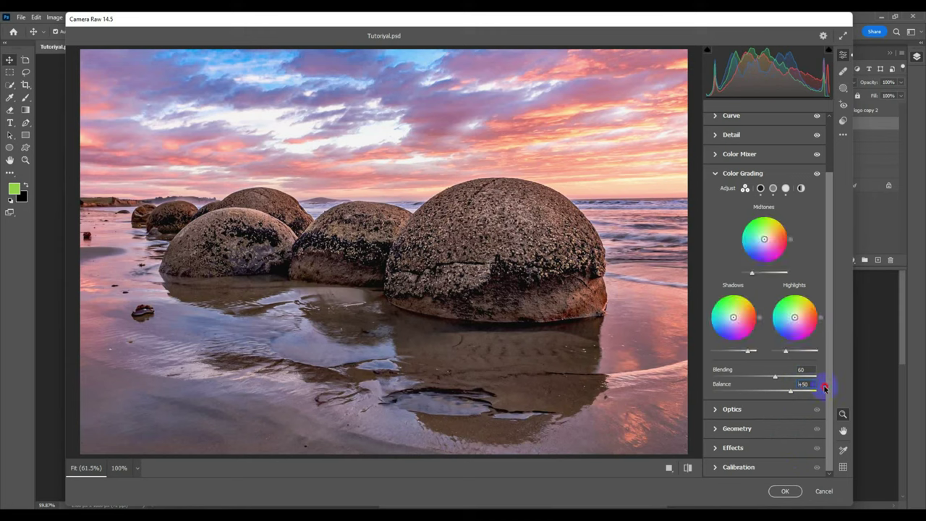
click(783, 491)
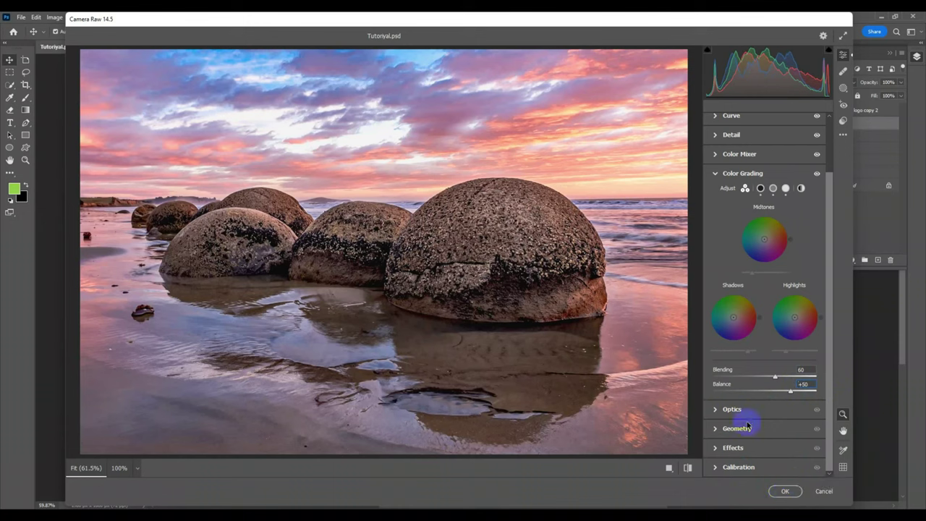
Set the Optics Vignette to -40 and Distortion to -10
click(714, 410)
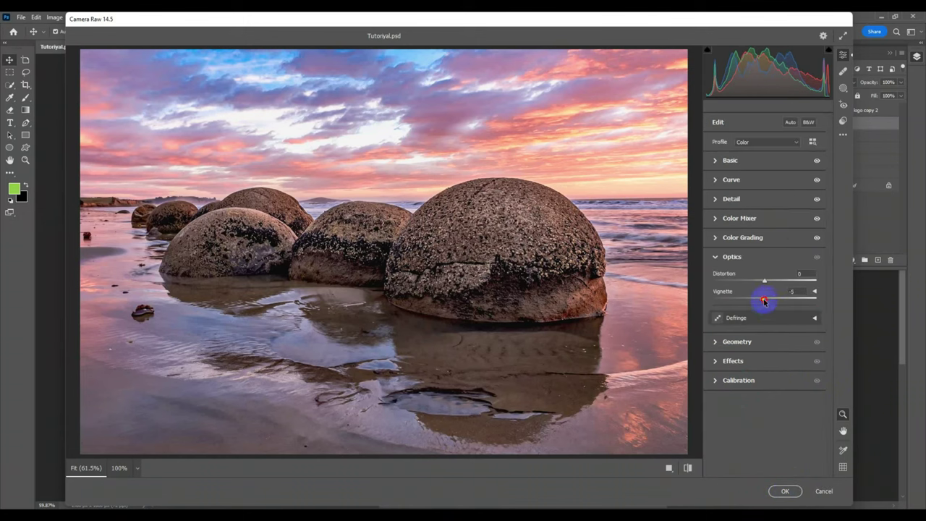
drag(764, 301, 747, 303)
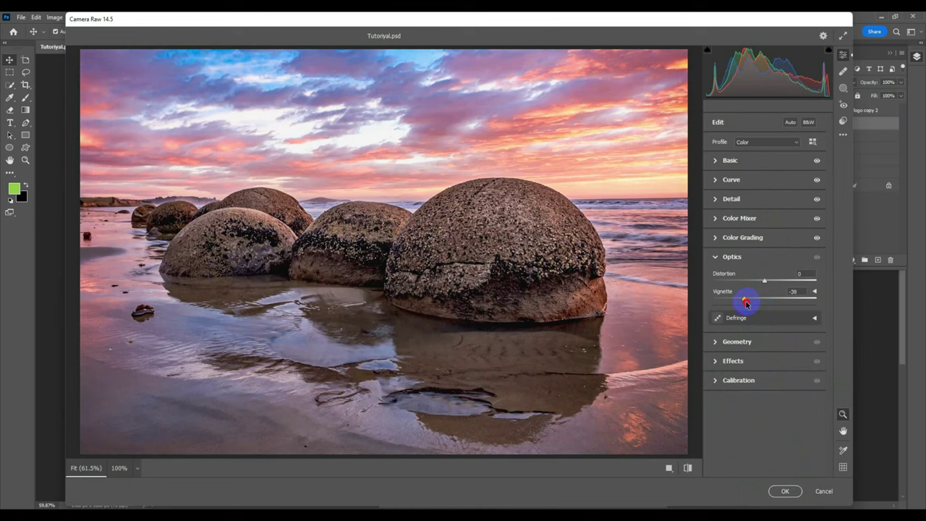
drag(744, 304, 748, 304)
drag(765, 283, 760, 282)
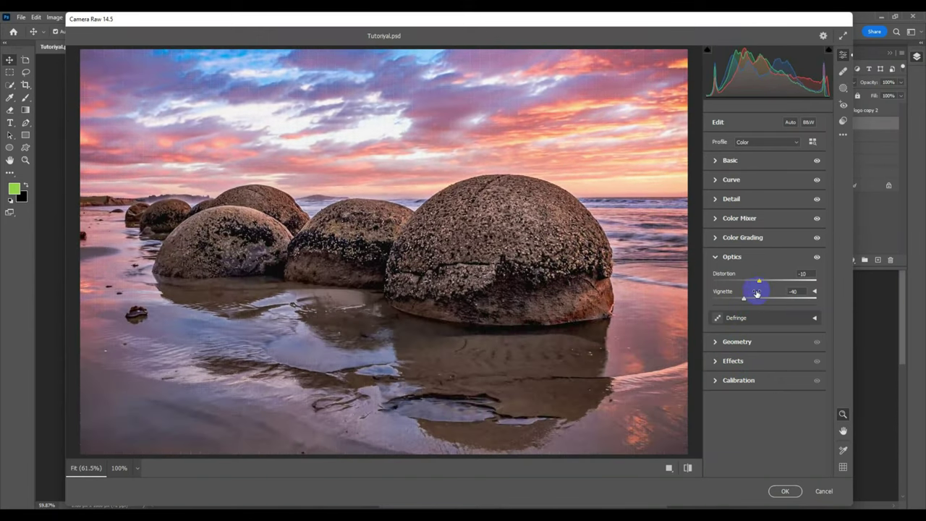
Darken the photo's edges by setting the Effects Vignetting to -21
click(716, 343)
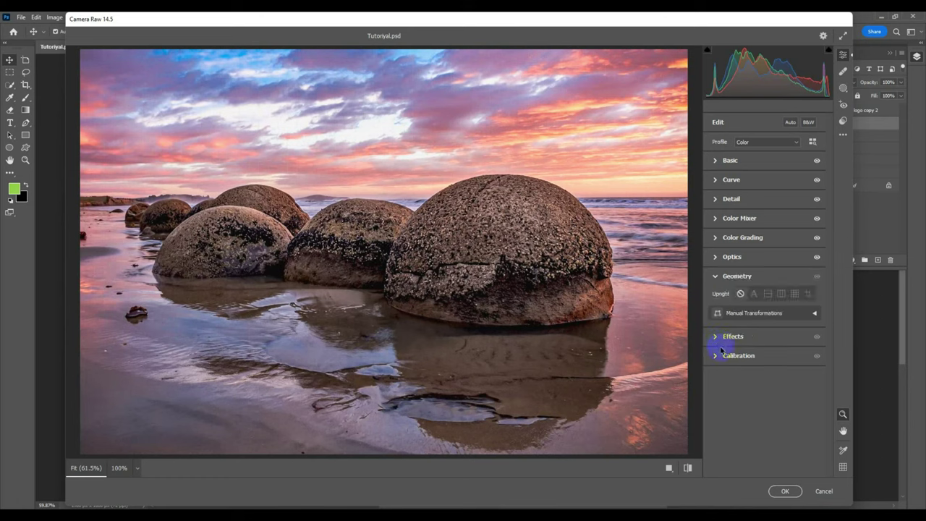
click(717, 336)
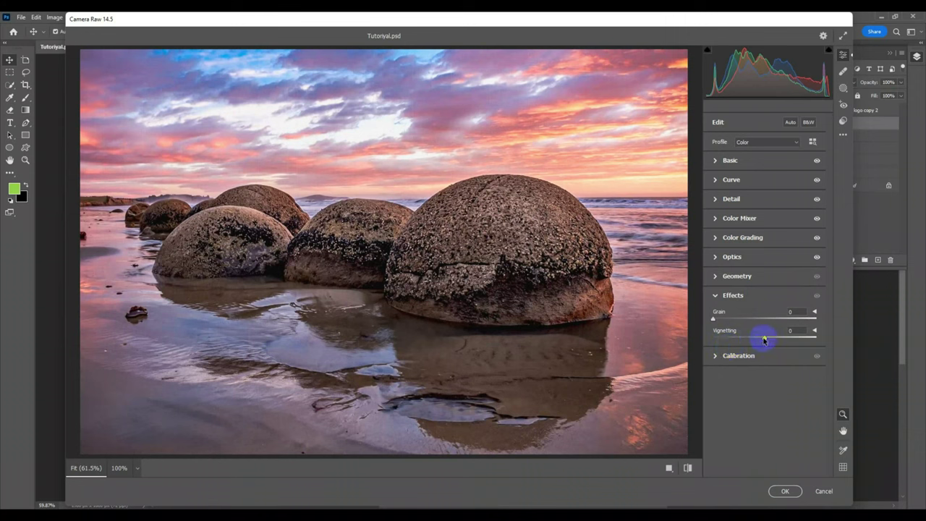
drag(766, 340, 754, 344)
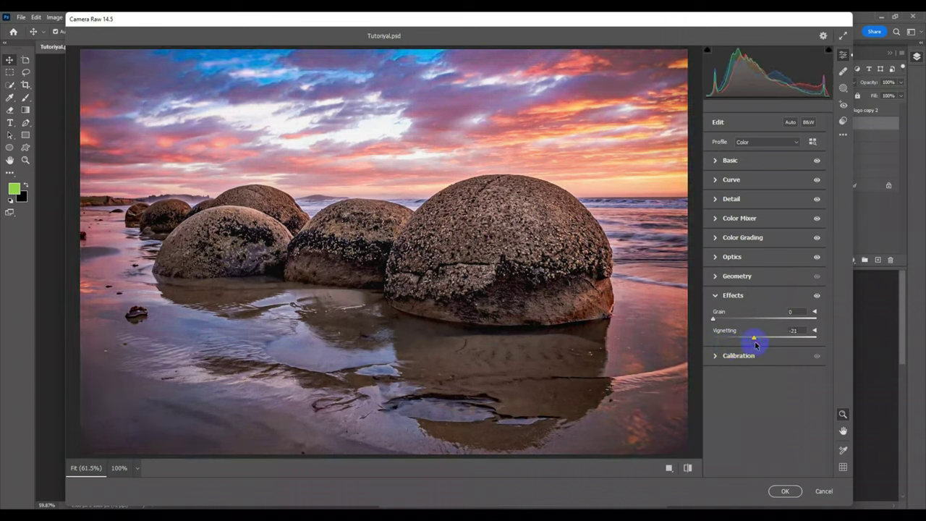
Set Calibration saturation to +20 for Red Primary, +11 for Green Primary and about -30 for Blue Primary, and apply all Camera Raw edits
click(716, 356)
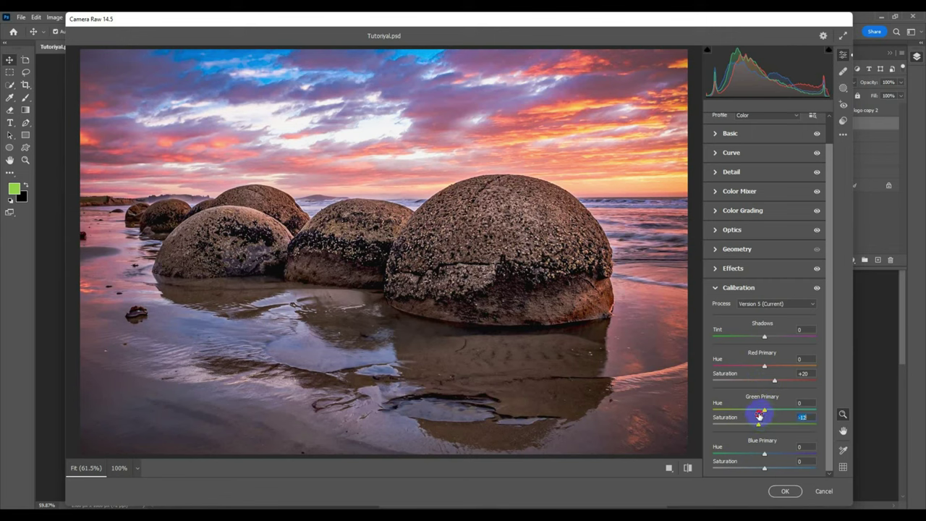
drag(758, 415, 769, 416)
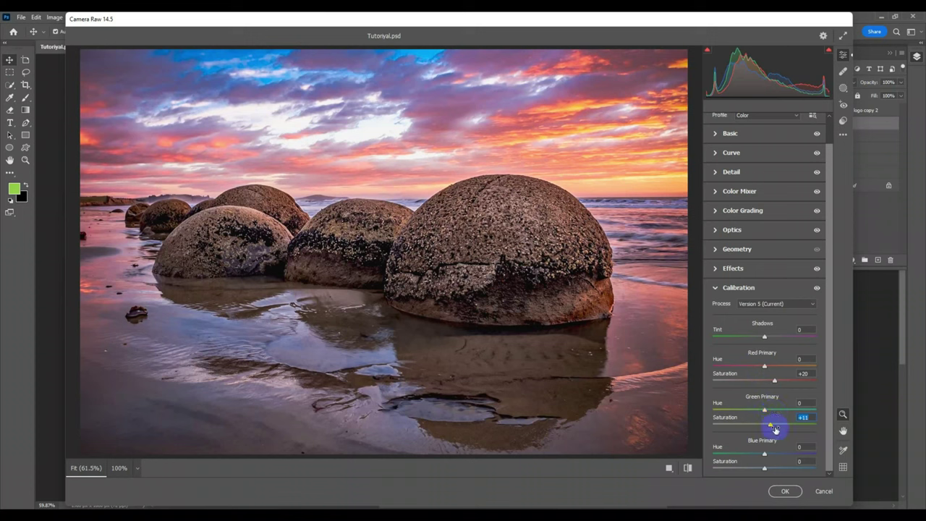
drag(774, 468, 745, 464)
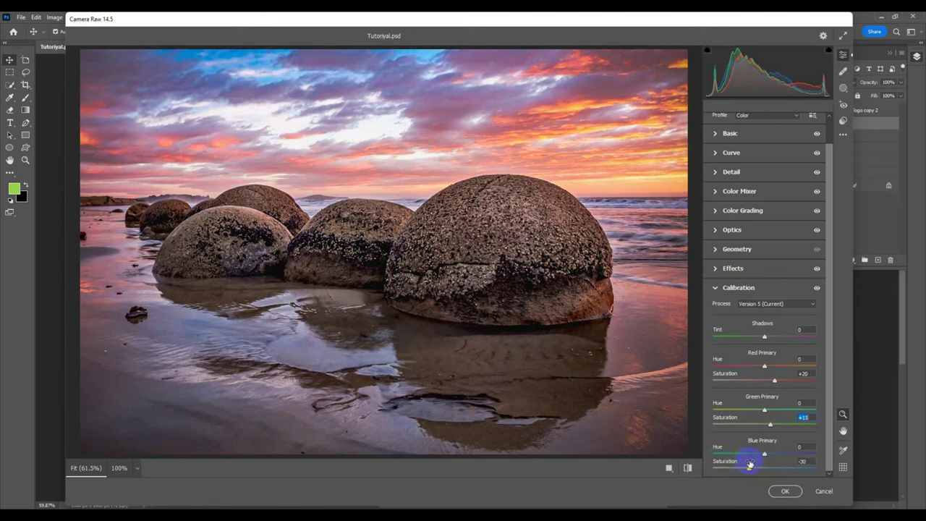
scroll(760, 351, up, 1)
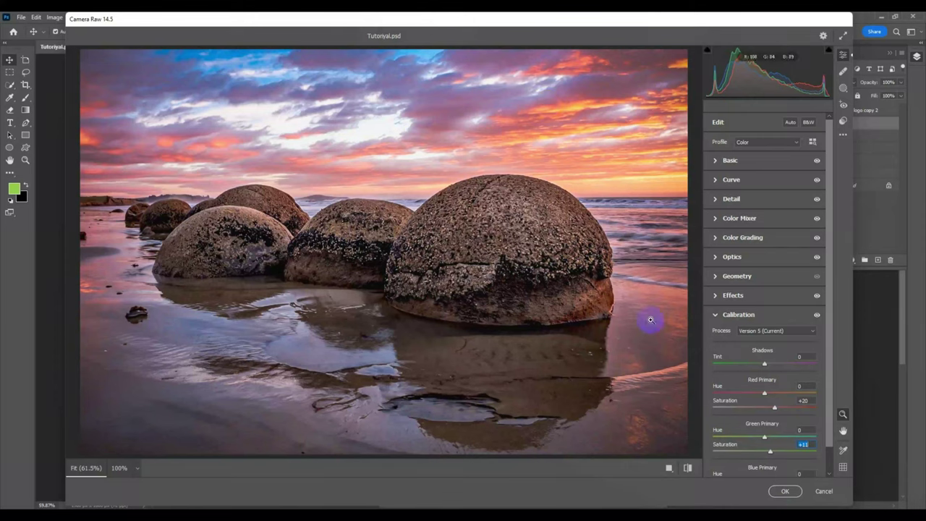
click(787, 491)
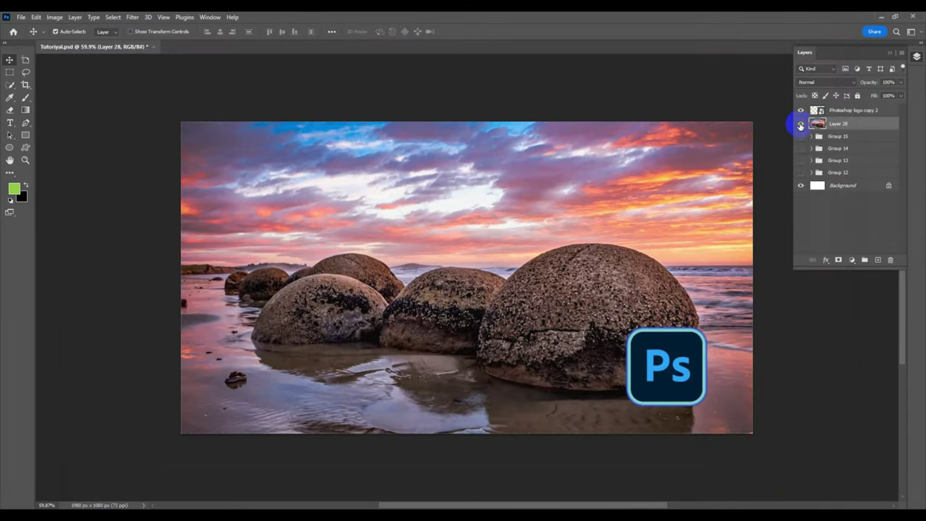
Toggle the visibility of Layer 28 and isolate it by hiding all other layers
click(800, 124)
click(800, 124)
alt+click(800, 124)
alt+click(800, 124)
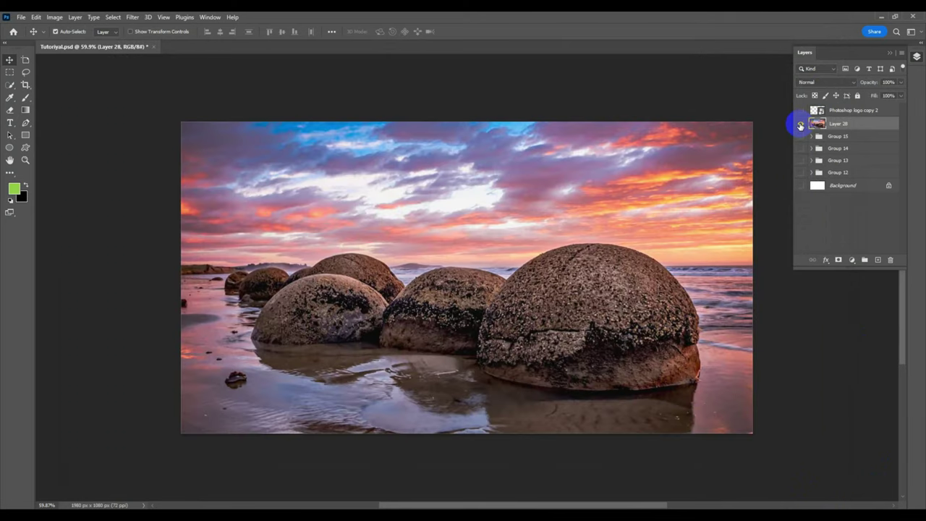
Restore the other layers' visibility and move the original photo, Layer 29, below Layer 28
alt+click(800, 124)
alt+click(799, 124)
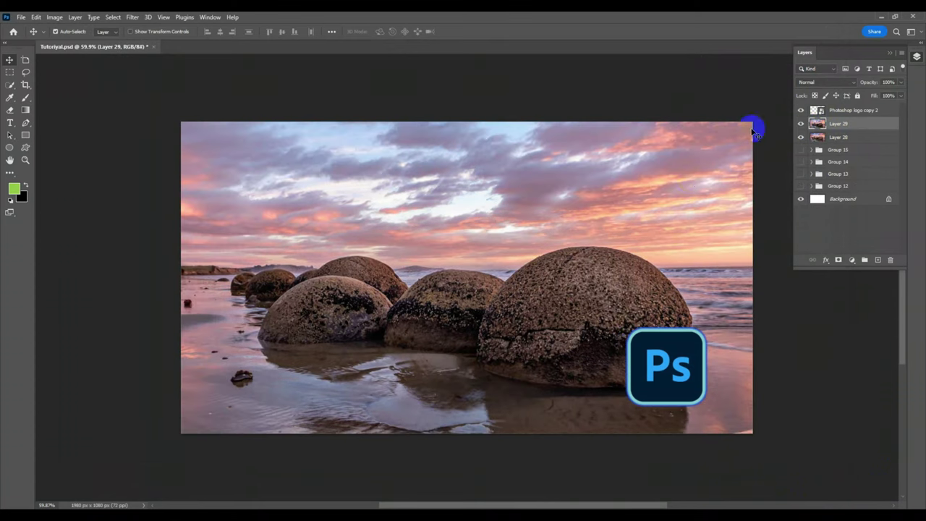
drag(851, 127, 858, 141)
Toggle the visibility of Layer 28 repeatedly to compare the edited photo with the original beneath it
click(800, 124)
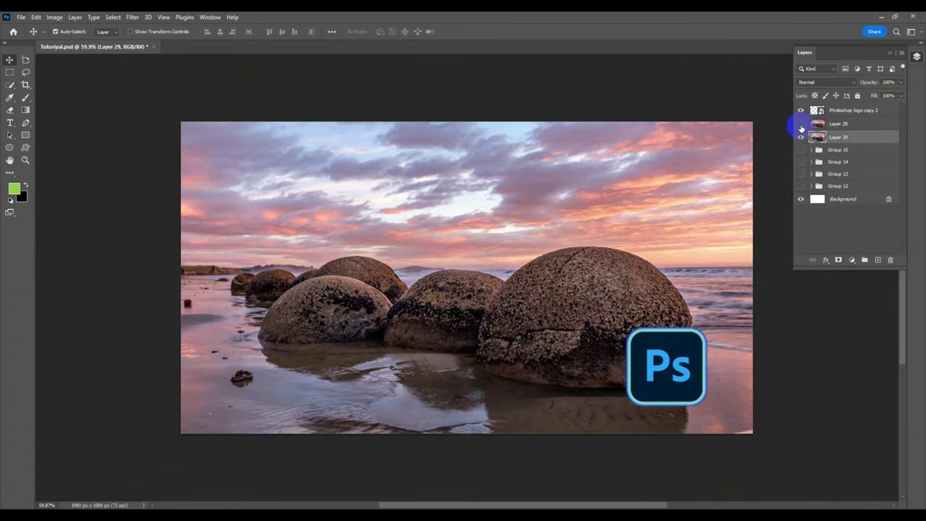
click(801, 124)
click(800, 125)
click(800, 124)
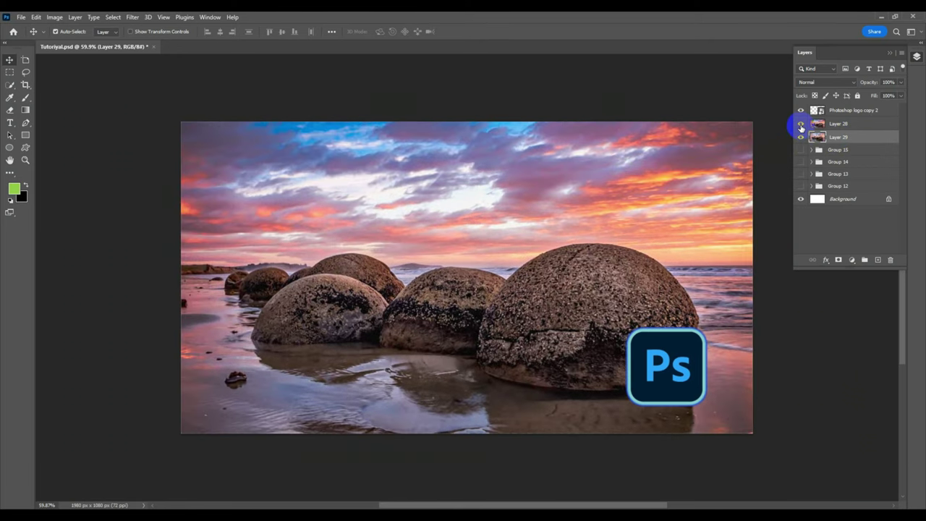
click(801, 124)
click(801, 124)
Add black text reading "Photo Editing Basics in Just 10 Minutes" in the upper sky and place its layer above Layer 28
key(t)
click(238, 183)
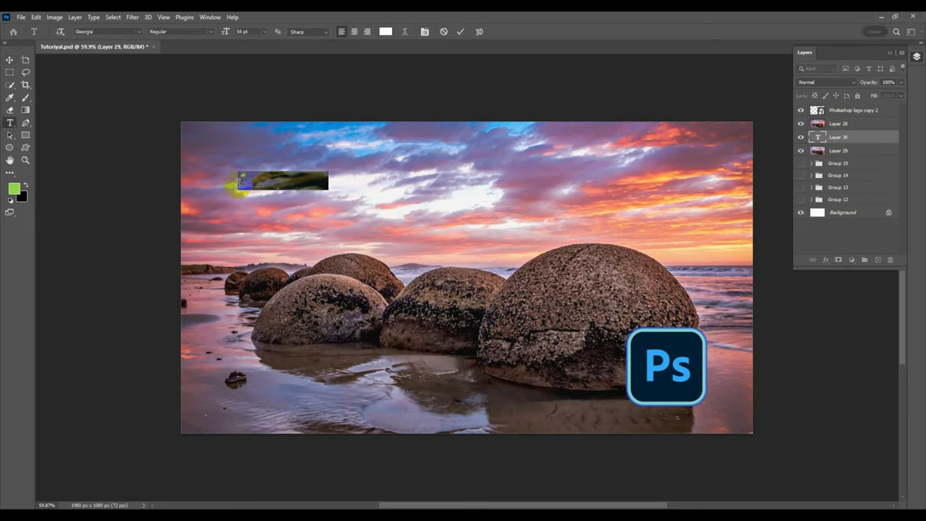
click(385, 31)
drag(496, 329, 446, 389)
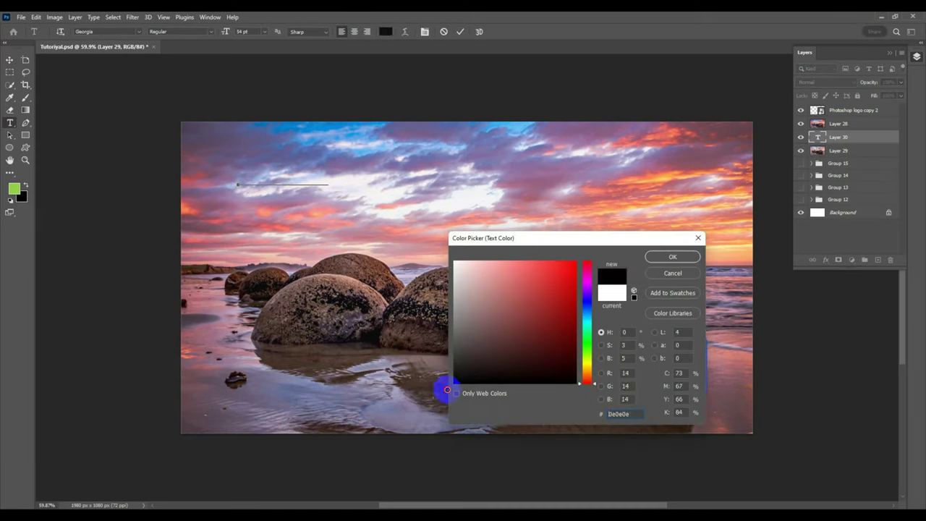
click(667, 259)
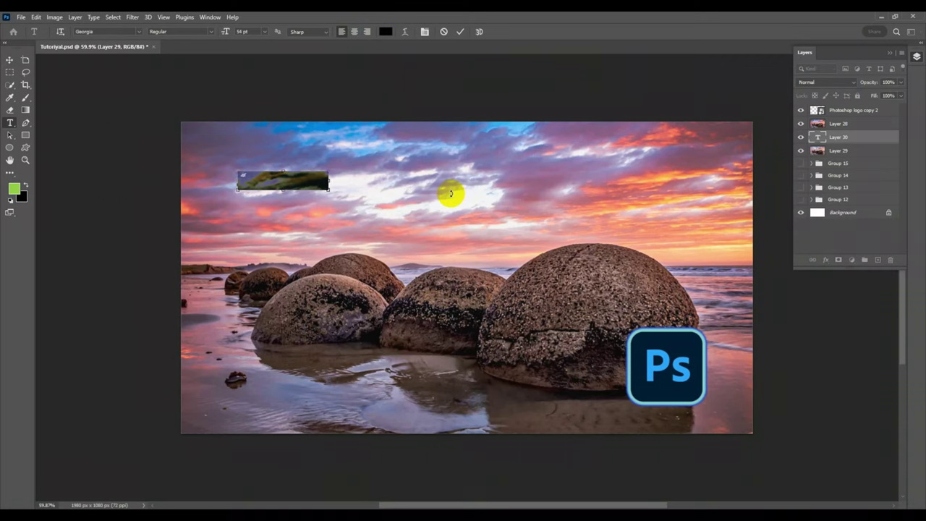
click(460, 32)
drag(846, 137, 847, 118)
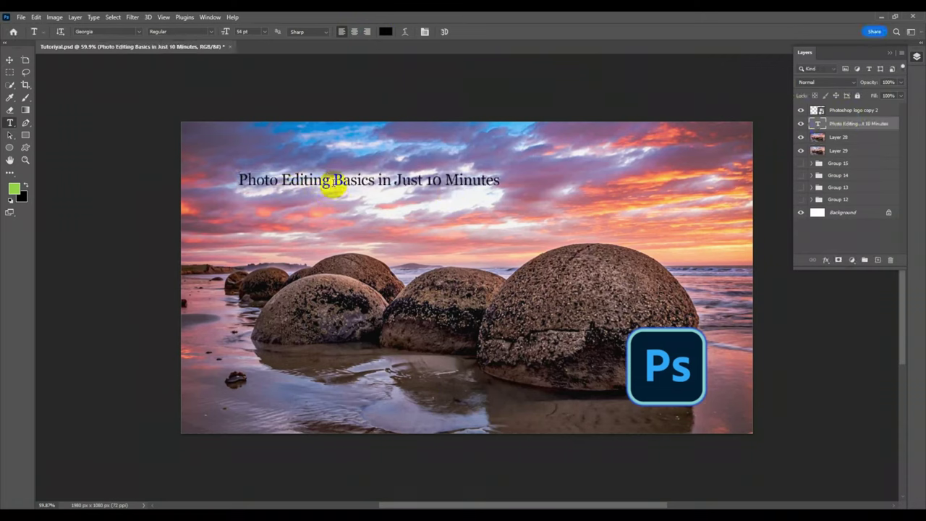
Break the title text into three lines: "Photo Editing", "Basics in Just" and "10 Minutes"
click(361, 185)
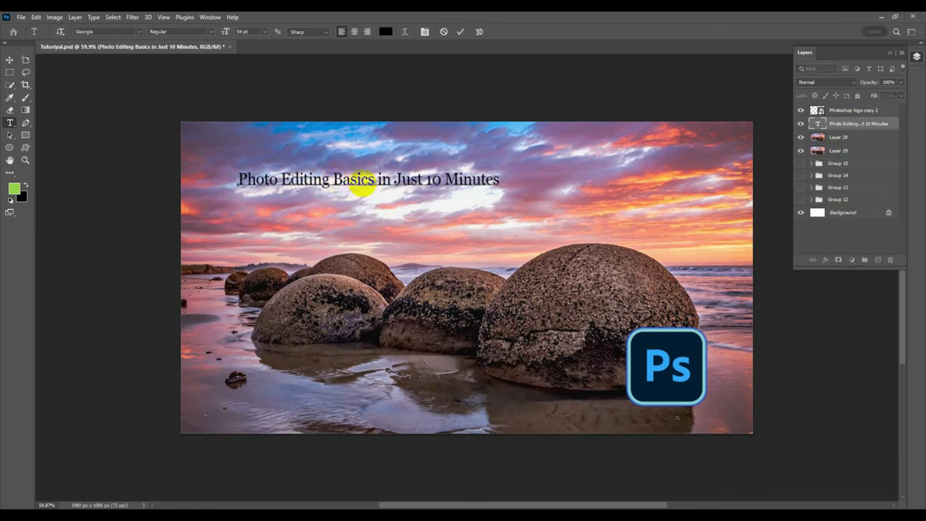
key(Return)
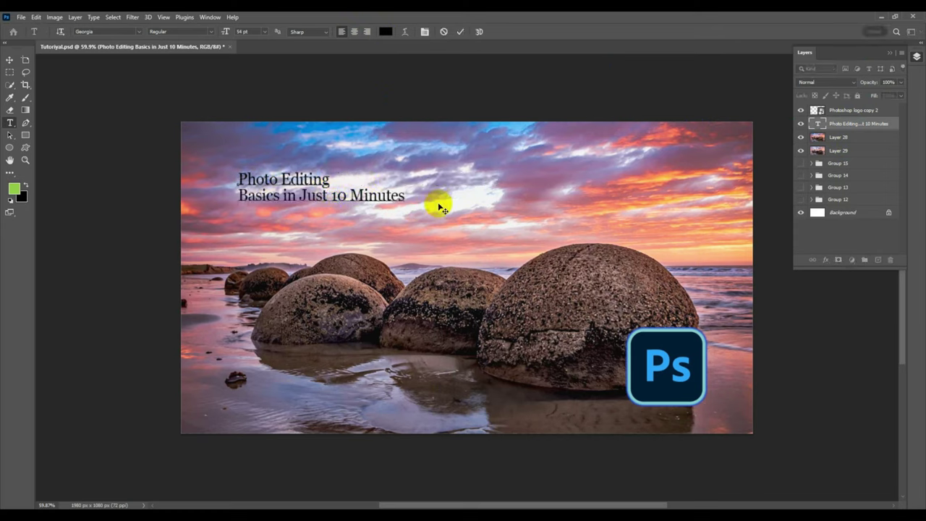
key(Return)
key(shift+End)
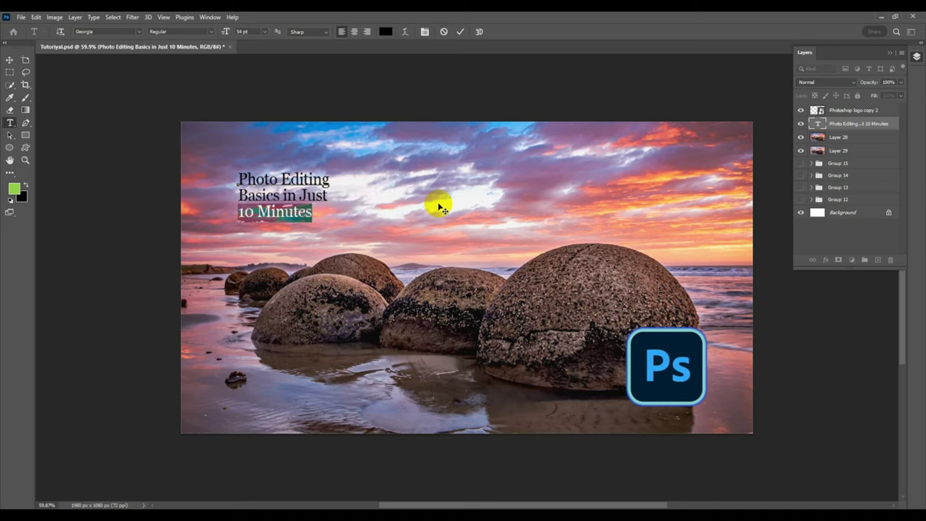
Change the font of the whole title text to Rubik ExtraBold
key(ctrl+a)
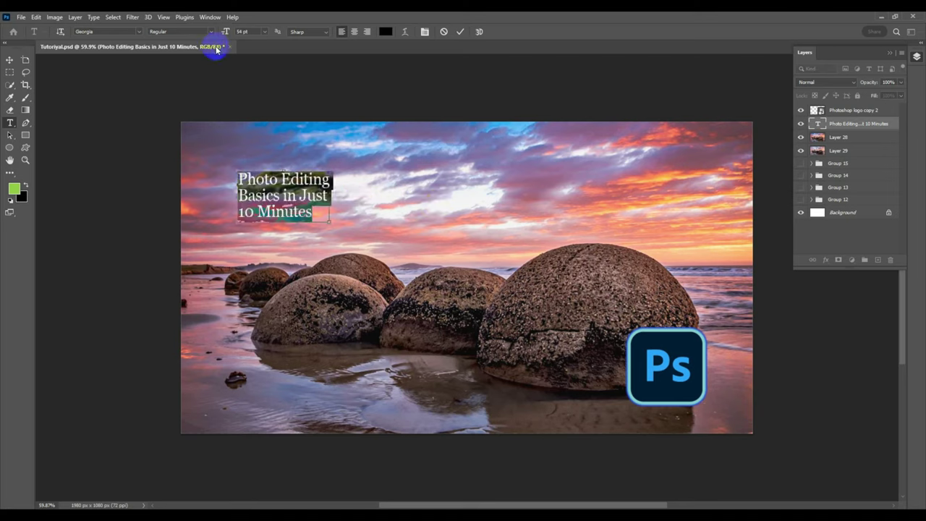
key(ctrl+t)
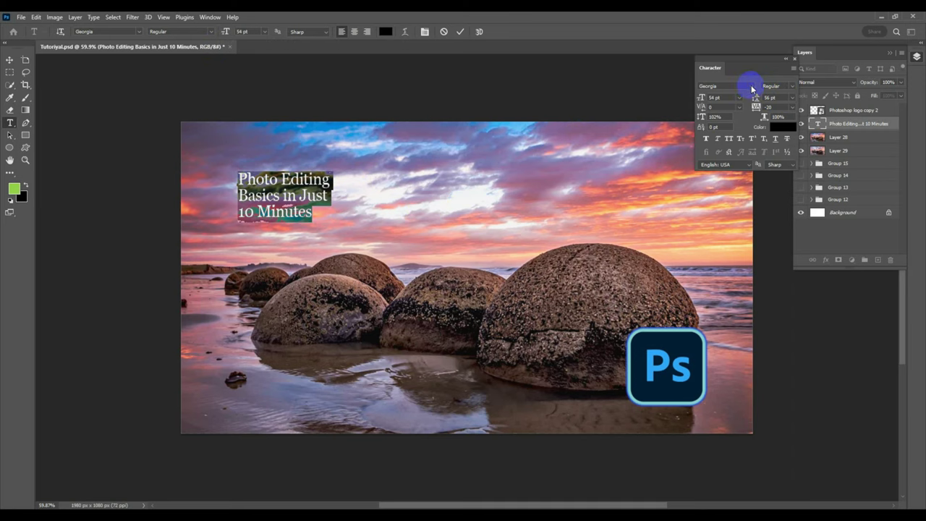
click(751, 88)
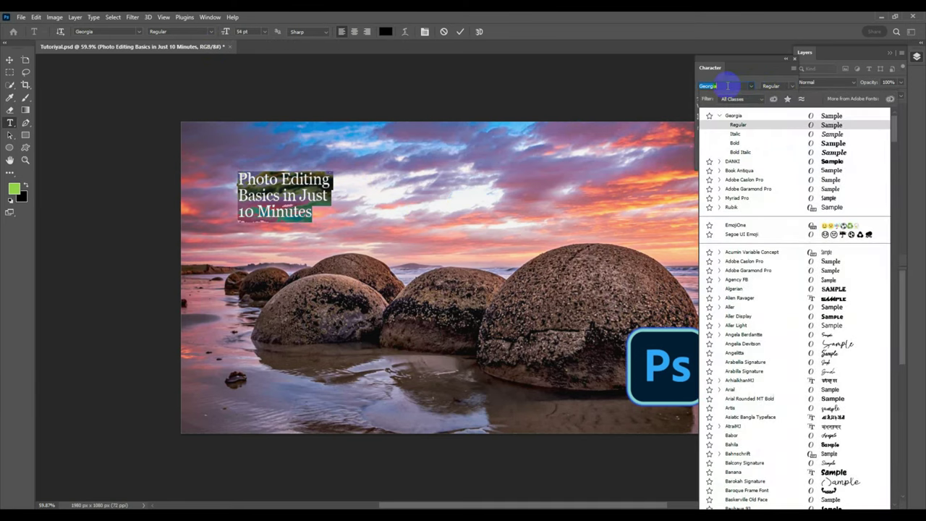
text(ru)
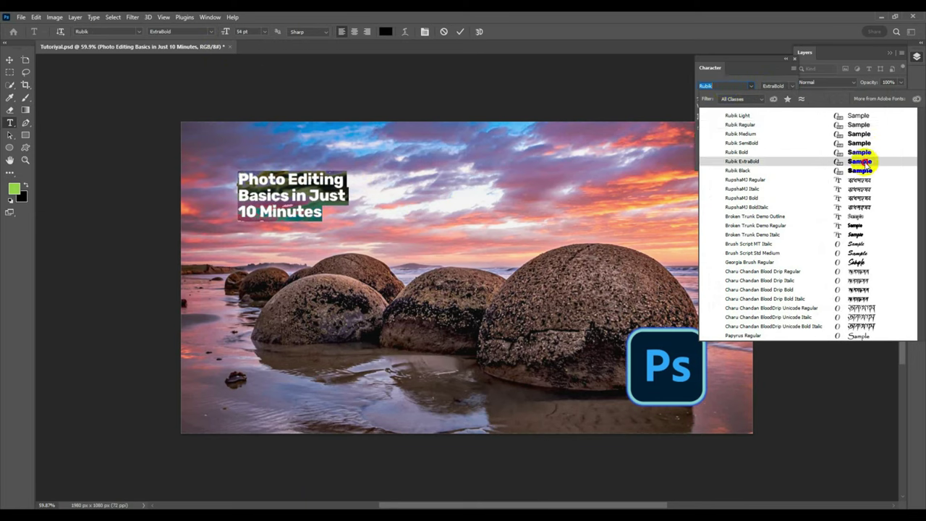
click(866, 162)
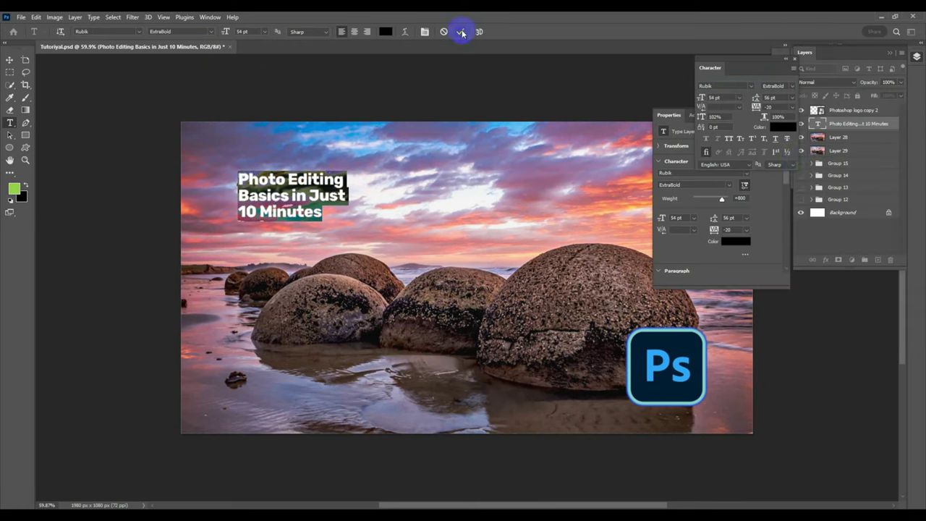
Set the font size of the "10 Minutes" line to 70 pt
drag(259, 212, 323, 211)
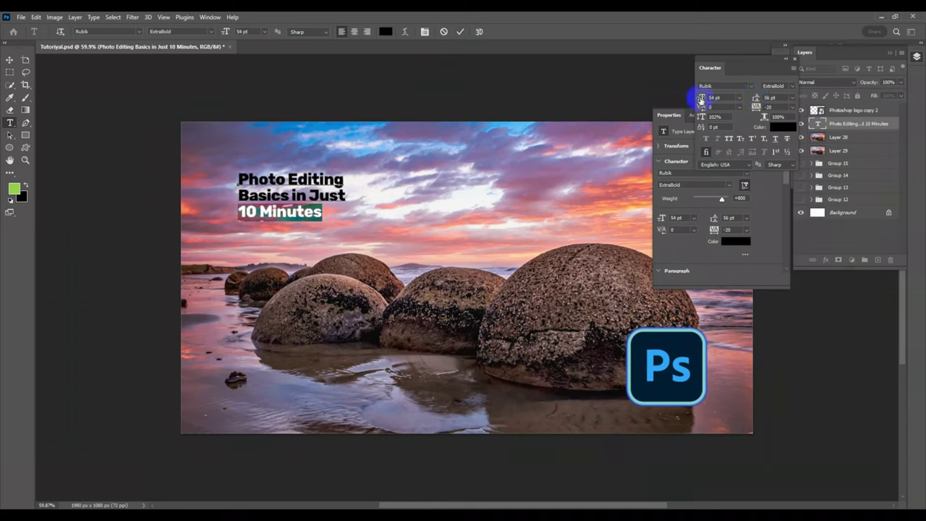
drag(701, 100, 712, 101)
click(728, 97)
key(Down)
key(Down)
key(Down)
key(Down)
key(Down)
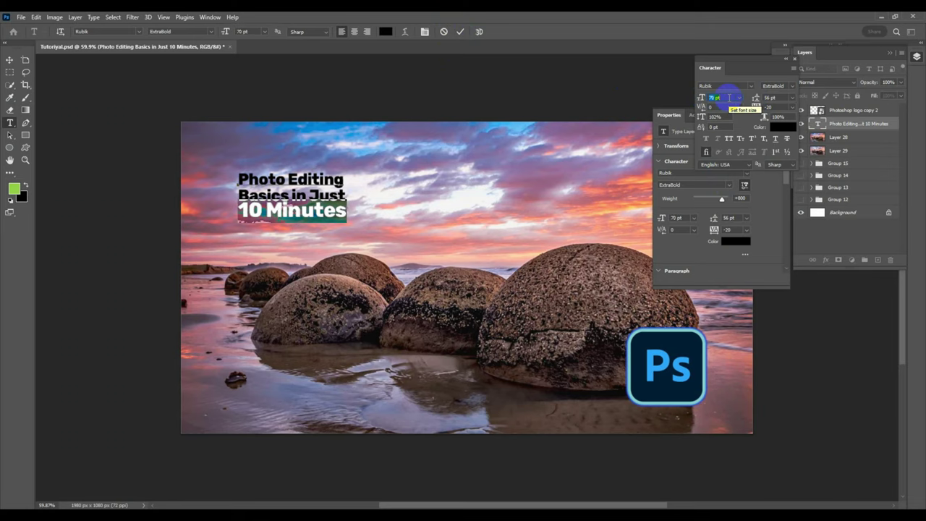
Set the font size of the "Photo Editing" line to 70 pt
triple_click(304, 179)
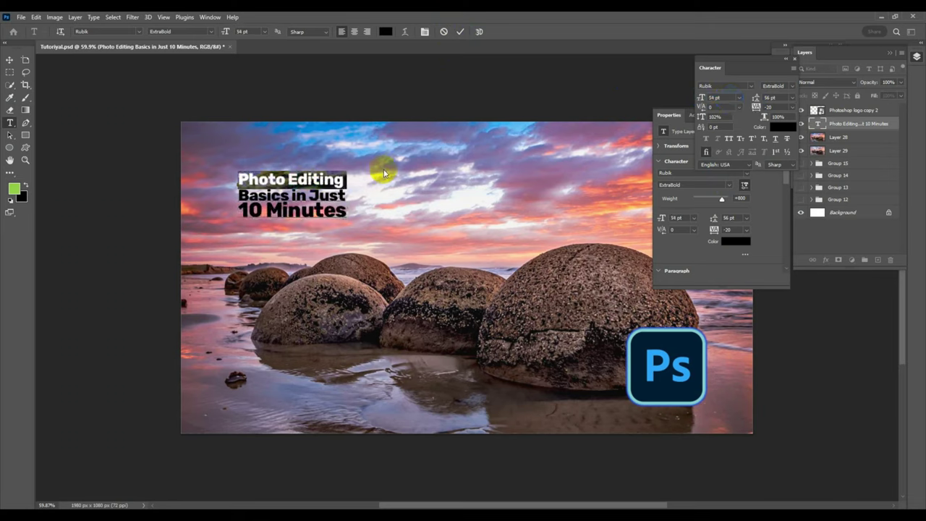
drag(761, 97, 735, 97)
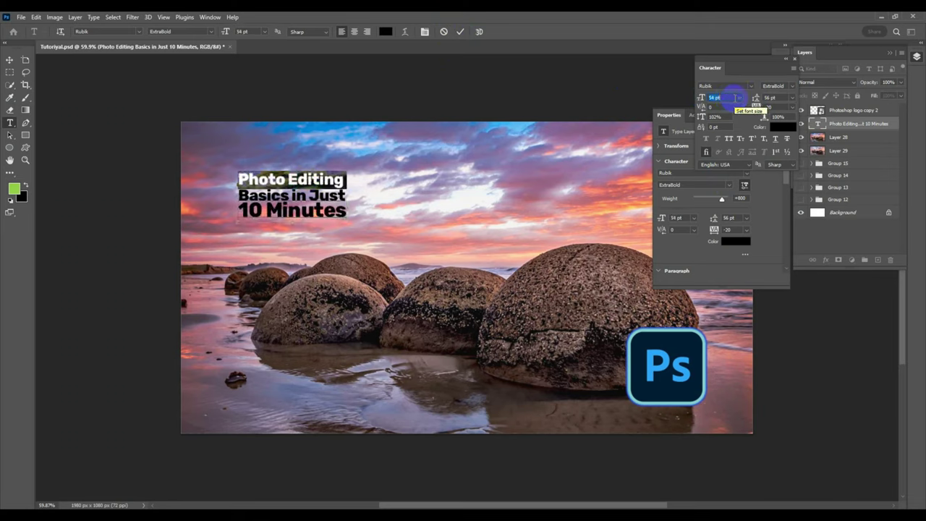
key(Up)
key(Up)
key(Up)
key(Up)
key(Up)
key(Up)
key(Up)
key(Up)
key(Up)
key(Up)
key(Up)
key(Up)
key(Up)
key(Up)
key(Up)
key(Up)
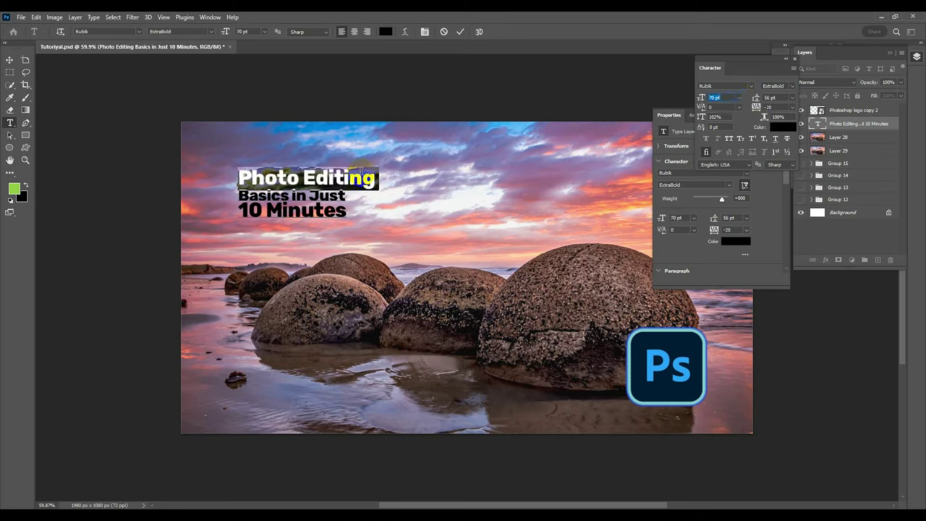
Set the font size of the "Basics in Just" line to 50 pt
triple_click(299, 195)
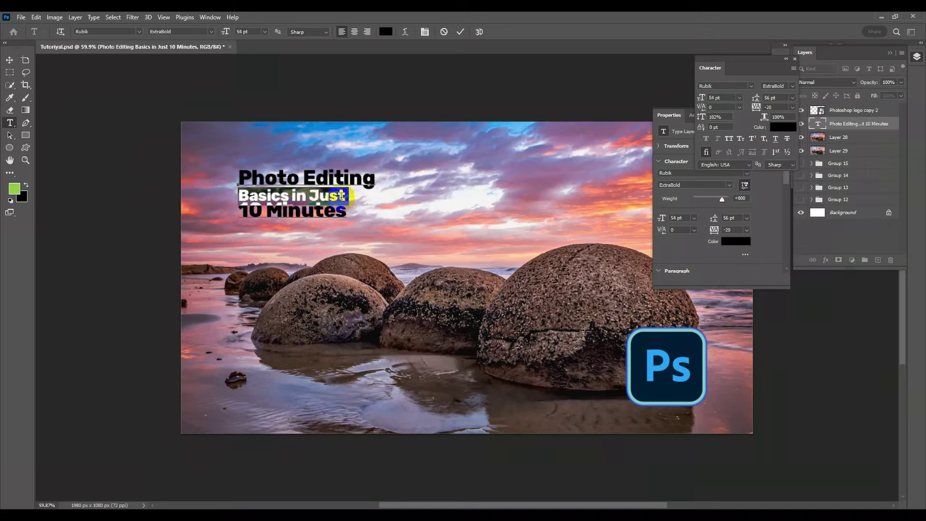
click(345, 195)
triple_click(346, 195)
click(718, 96)
key(Up)
key(Up)
key(Up)
key(Up)
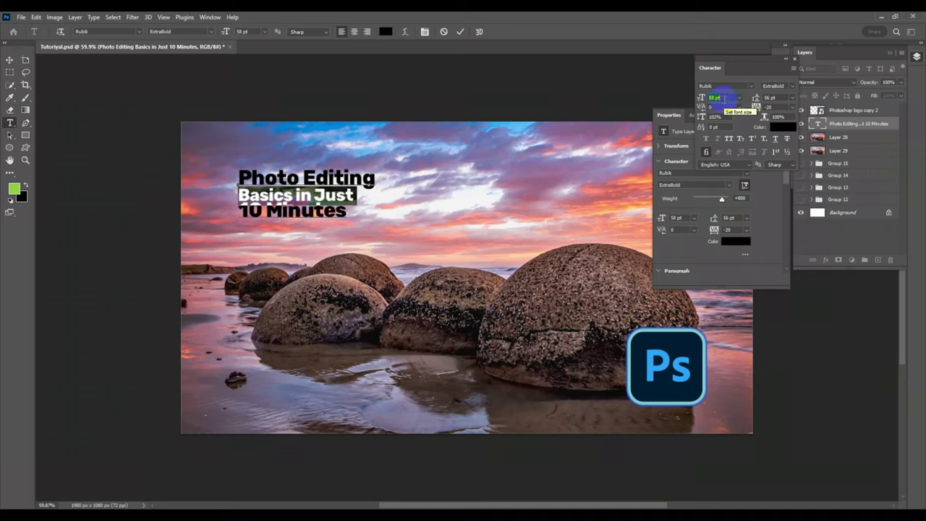
key(Down)
key(Down)
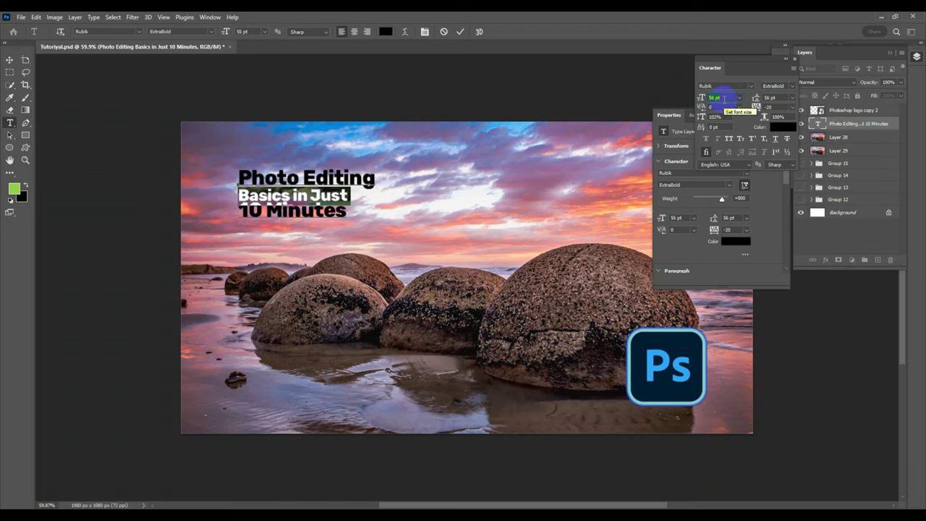
key(Down)
key(Down)
key(Down)
key(Down)
key(Down)
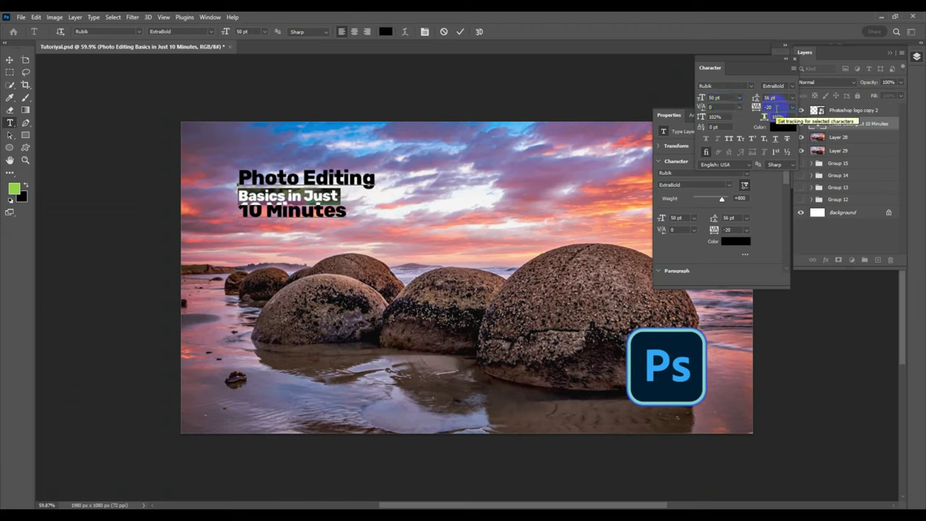
Widen the "Basics in Just" line by setting its tracking to 160
key(Up)
key(Up)
key(Up)
key(Up)
key(Up)
key(Up)
key(Up)
key(Up)
key(Up)
key(Up)
key(Up)
key(Up)
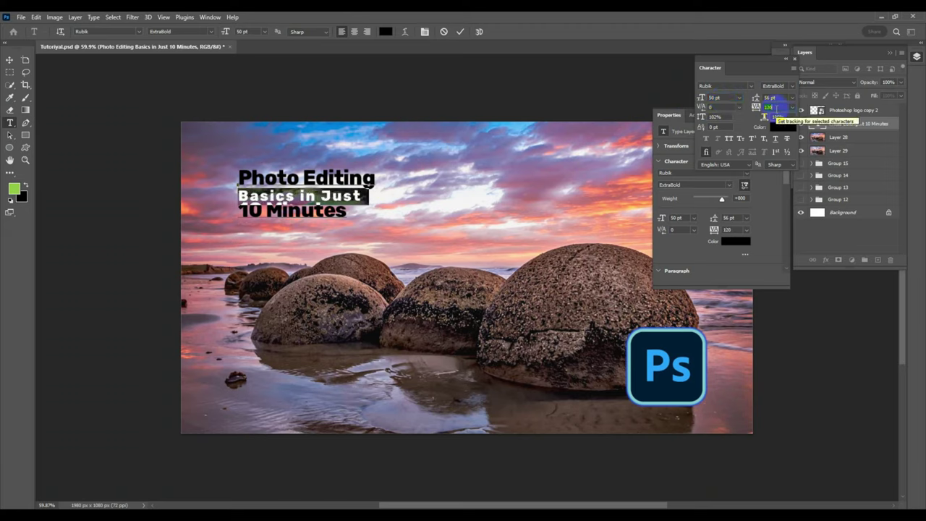
key(Up)
key(Up)
key(Up)
key(Up)
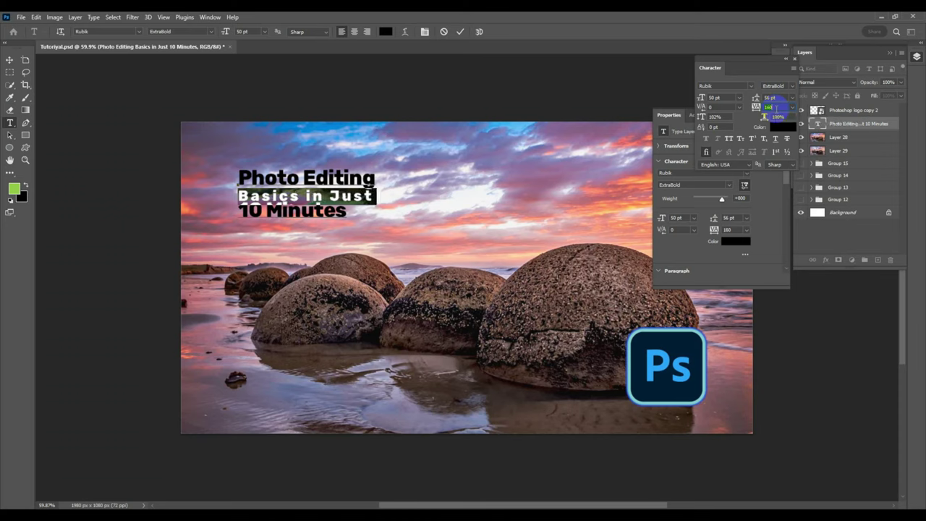
Enlarge the "10 Minutes" line to a font size of 87 pt so it matches the width of the lines above
drag(347, 211, 237, 212)
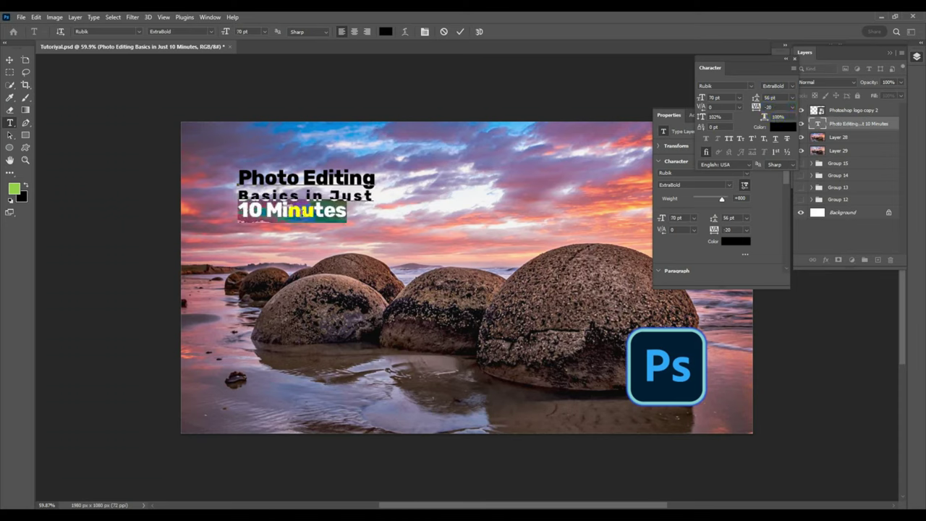
click(300, 213)
double_click(301, 212)
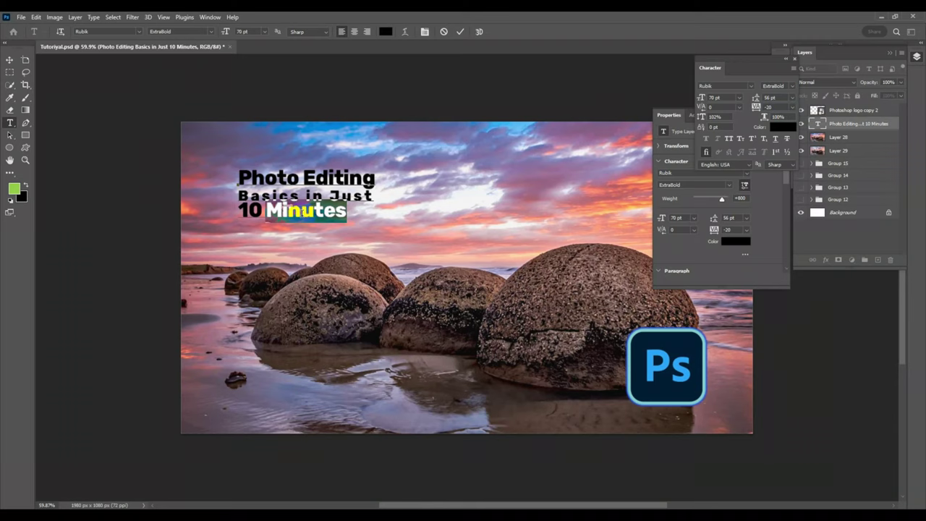
triple_click(301, 212)
click(725, 97)
scroll(725, 98, up, 12)
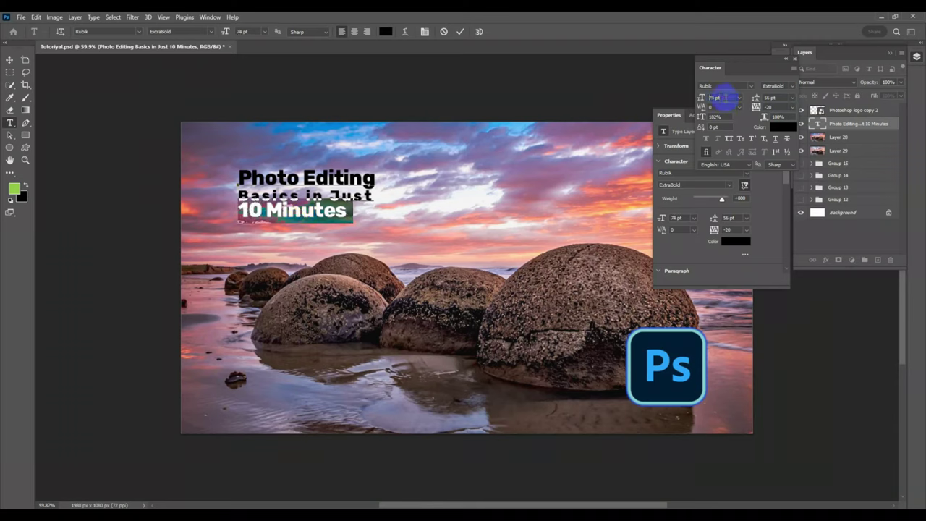
scroll(725, 98, up, 5)
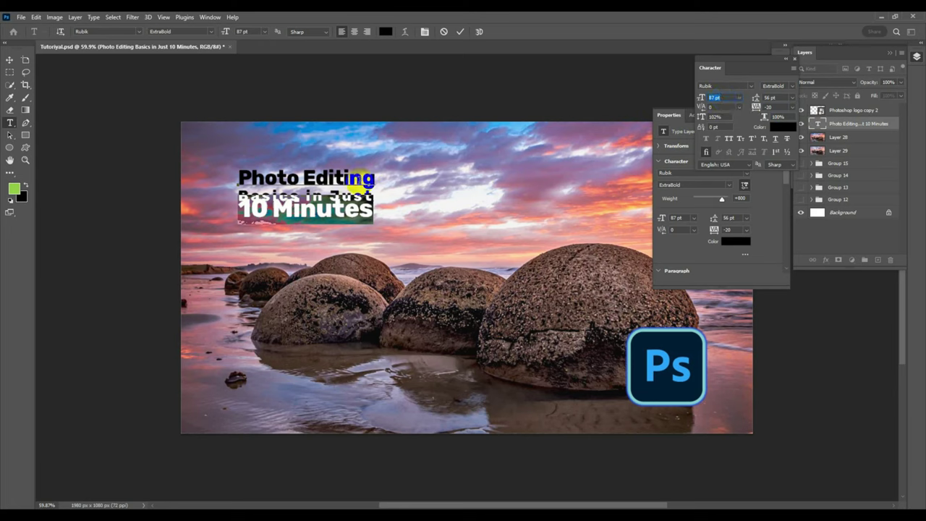
Set the leading of the whole title text to 63 pt
key(ctrl+a)
click(780, 101)
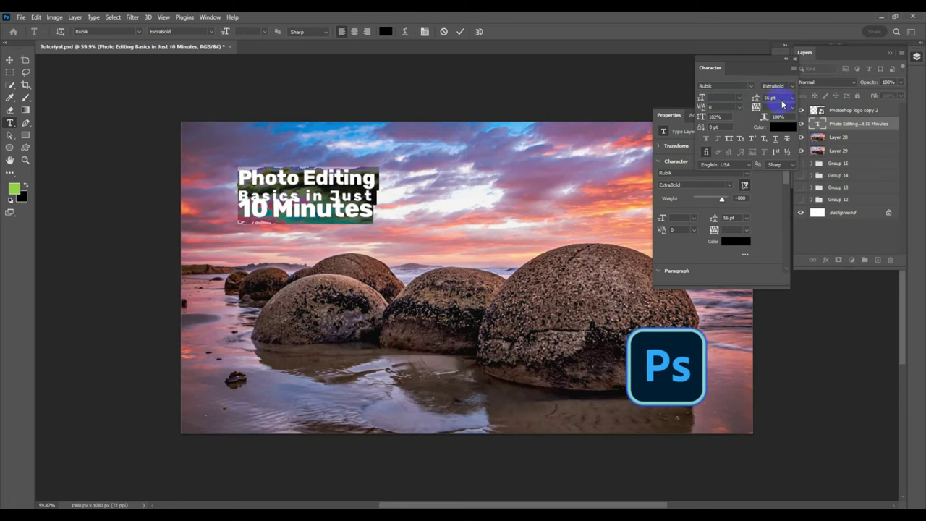
scroll(781, 98, up, 13)
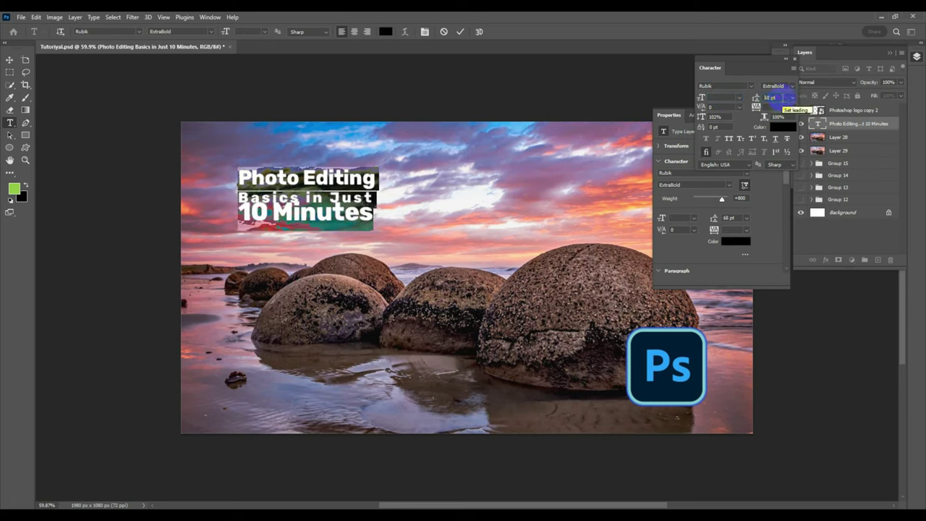
scroll(782, 98, down, 6)
Increase the leading of the "Basics in Just" and "10 Minutes" lines to 86 pt
click(245, 194)
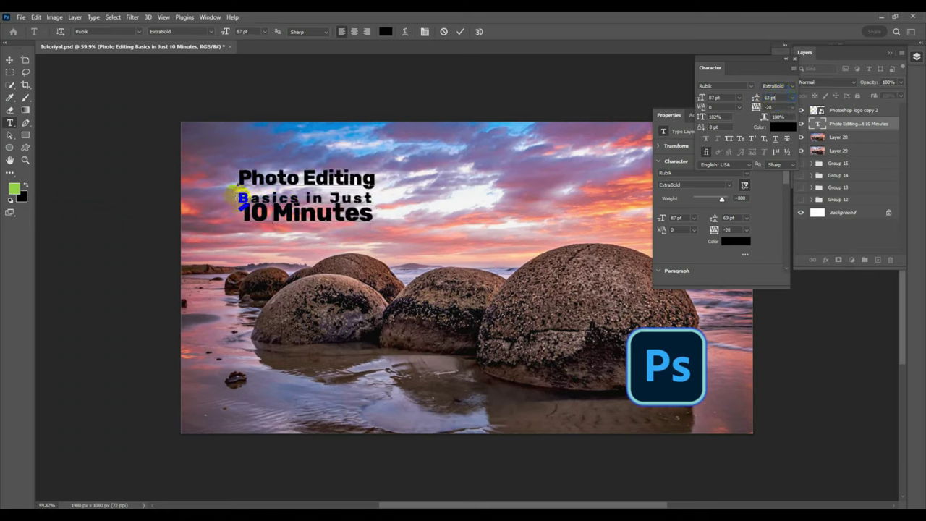
drag(244, 193, 393, 210)
click(772, 97)
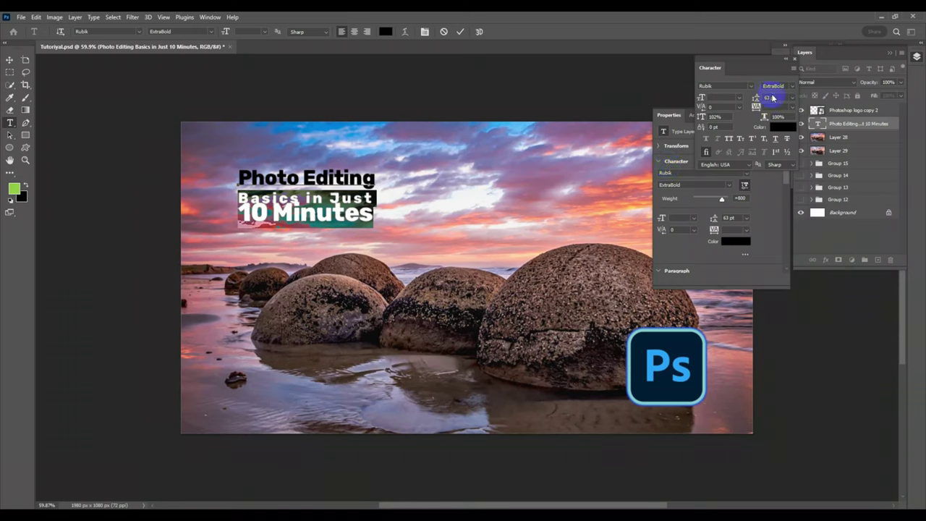
scroll(772, 98, up, 18)
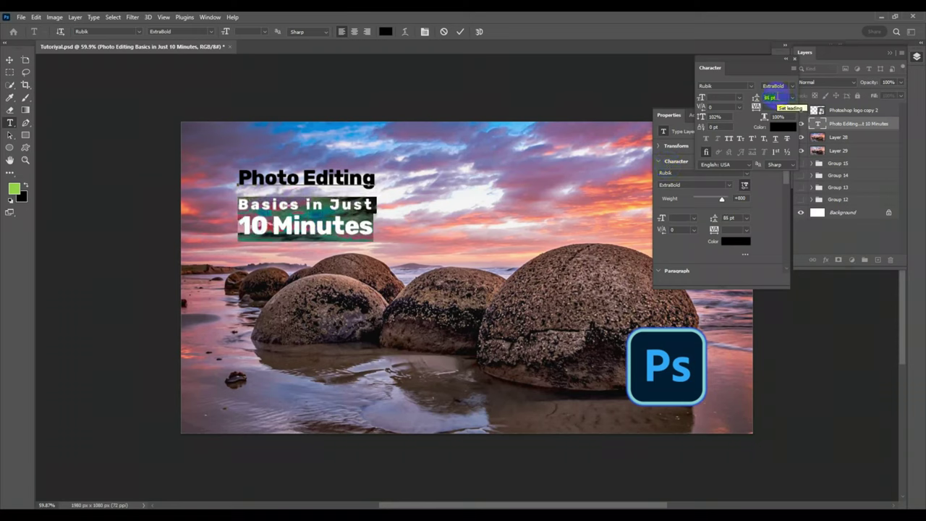
Set the leading of the "Photo Editing" and "Basics in Just" lines to 70 pt and commit the text edit
click(363, 204)
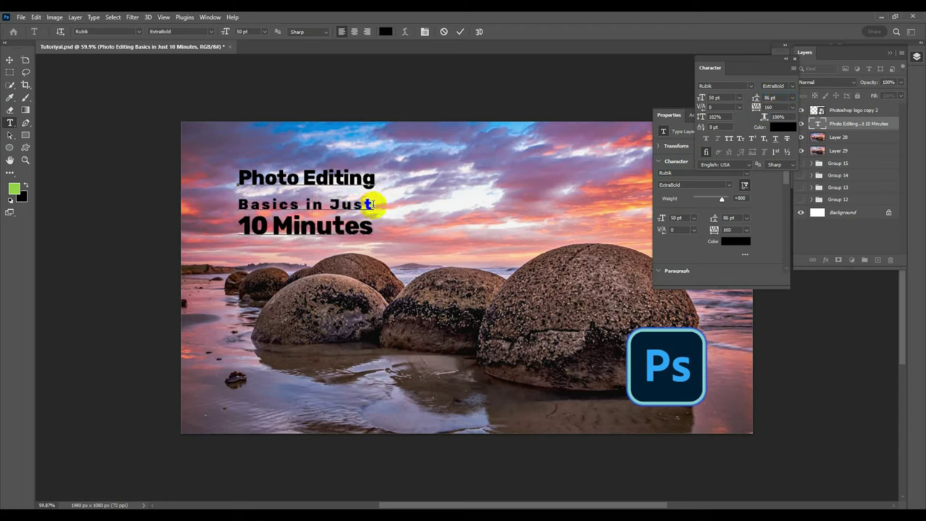
click(773, 96)
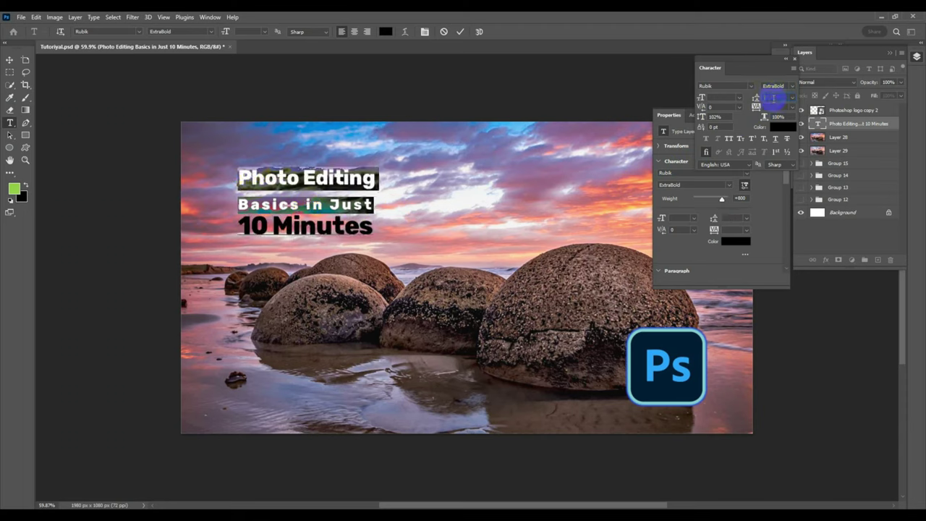
scroll(773, 97, down, 2)
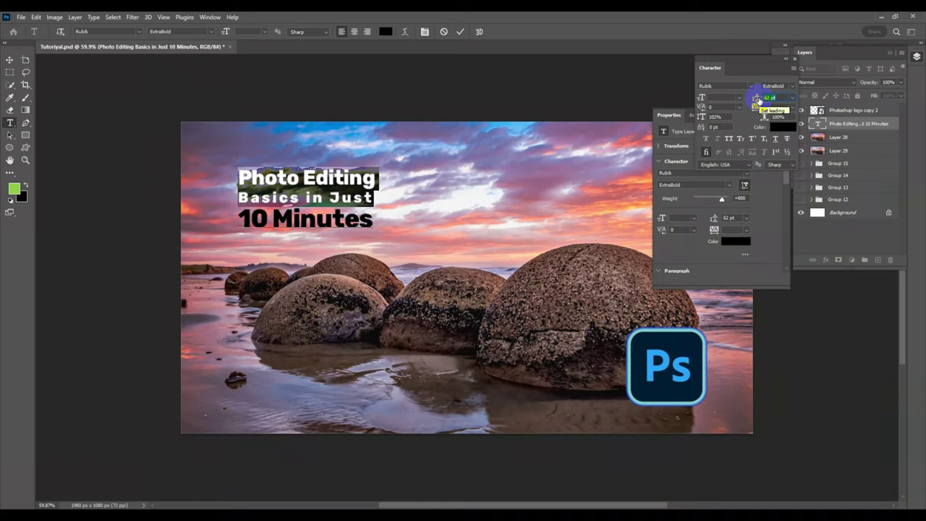
scroll(774, 97, up, 6)
scroll(772, 98, up, 2)
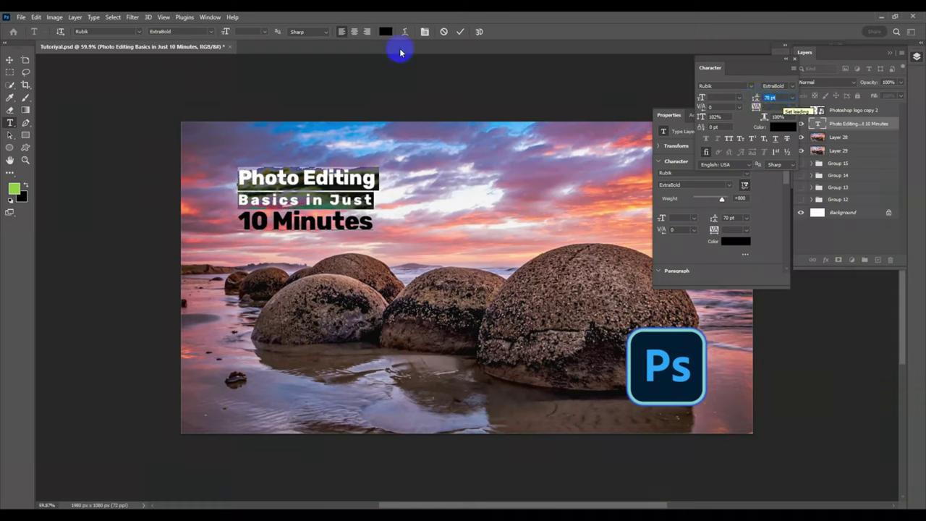
click(460, 31)
Scale the whole title text up proportionally to about 157% with Free Transform and apply it
click(9, 60)
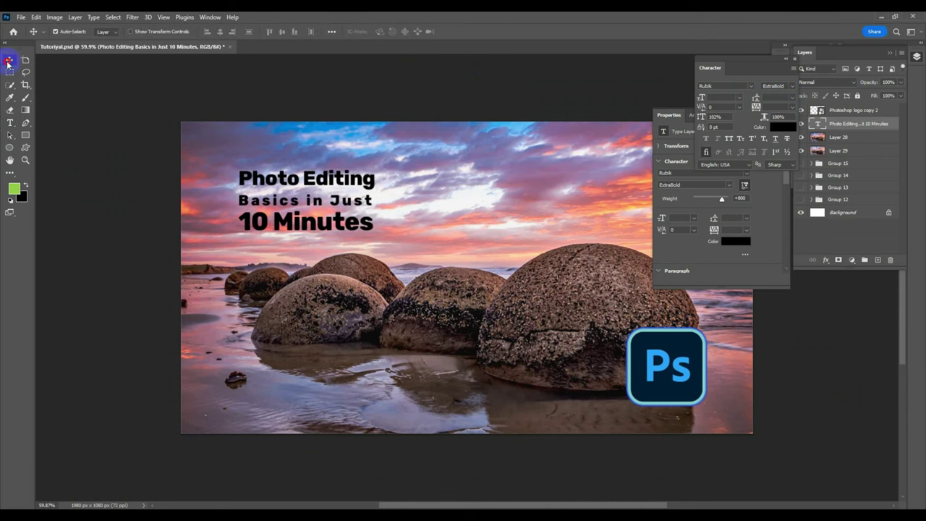
key(ctrl+t)
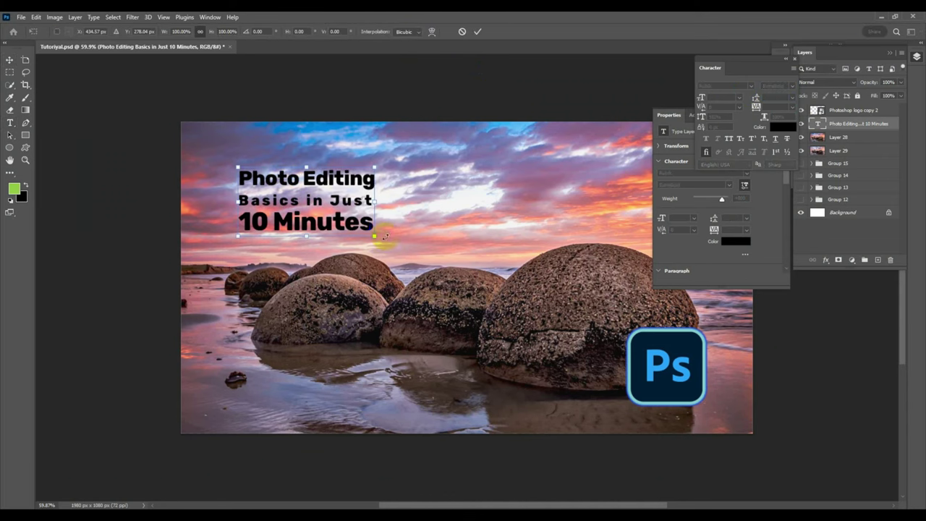
drag(381, 237, 403, 245)
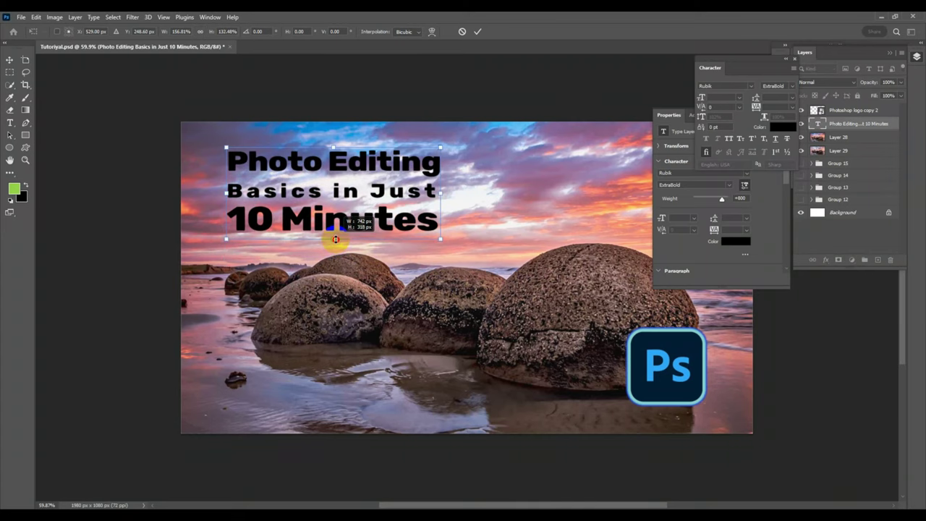
click(478, 34)
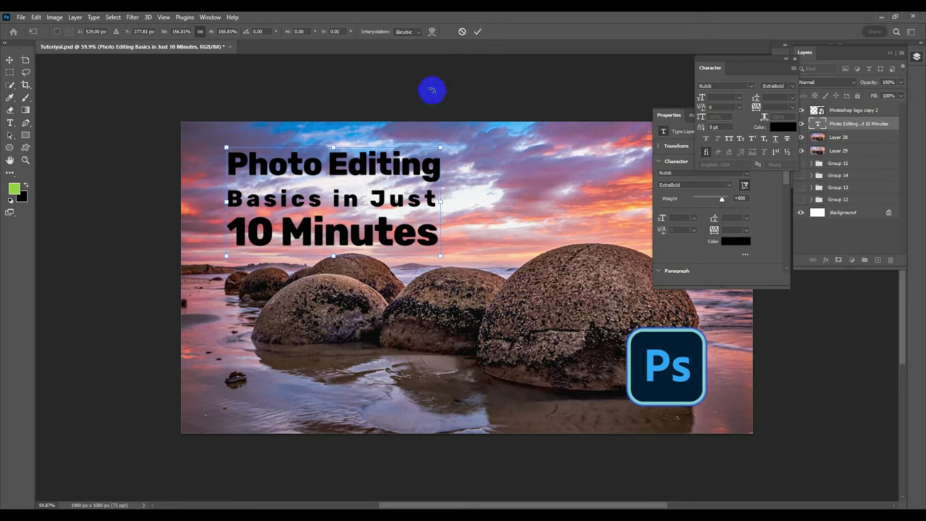
Change the colour of all the title text to white (ffffff) and commit the edit
click(353, 236)
double_click(353, 235)
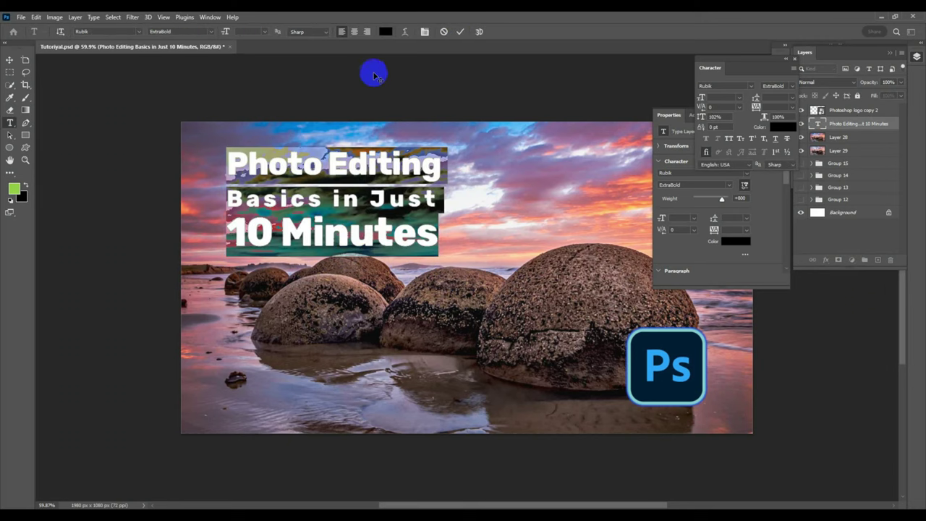
click(385, 31)
click(456, 264)
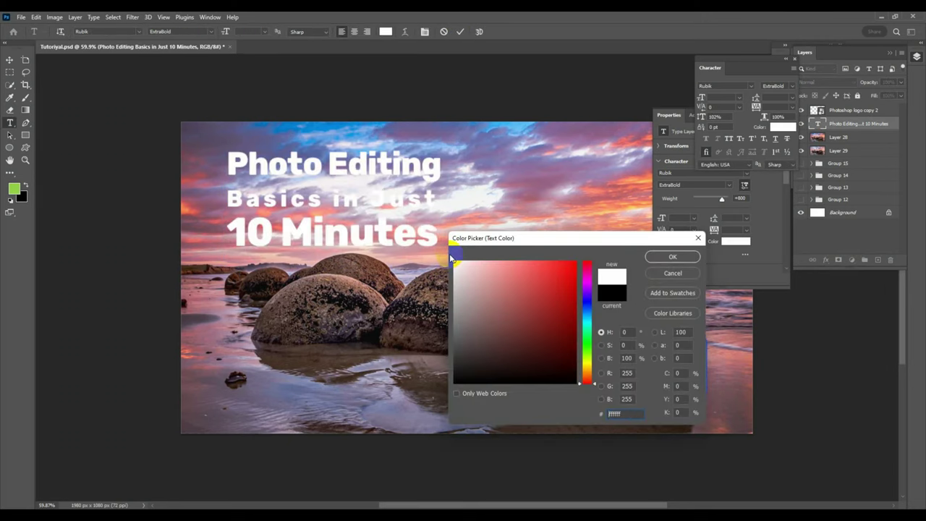
click(672, 257)
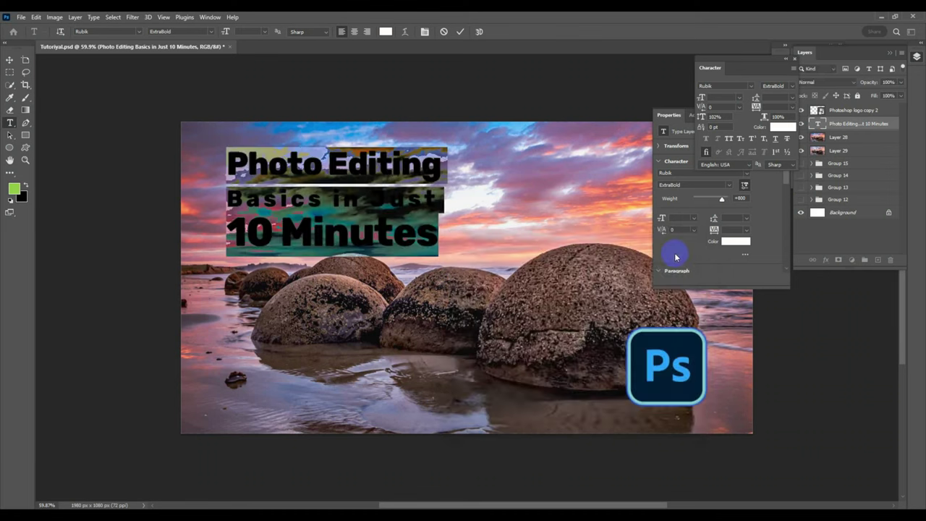
click(459, 31)
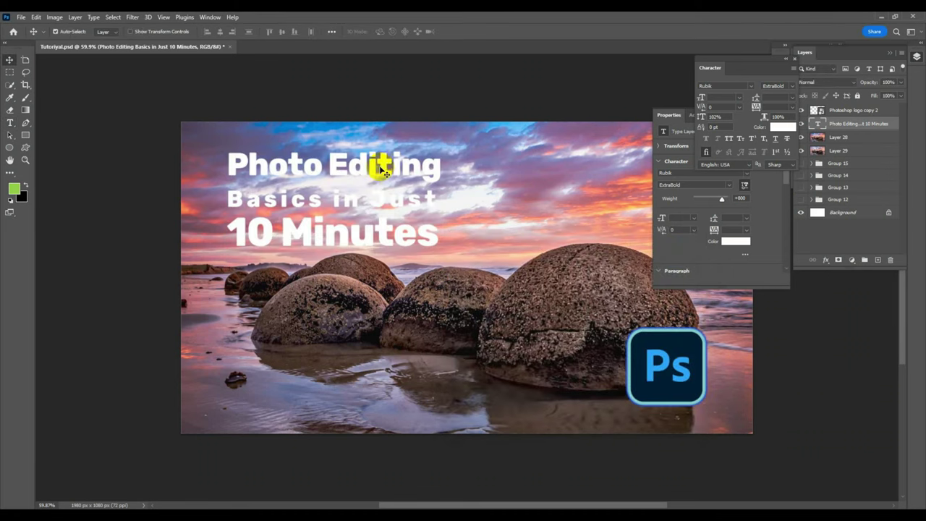
Reopen the title text for editing and select its first two lines, "Photo Editing" and "Basics in Just"
double_click(349, 203)
click(385, 201)
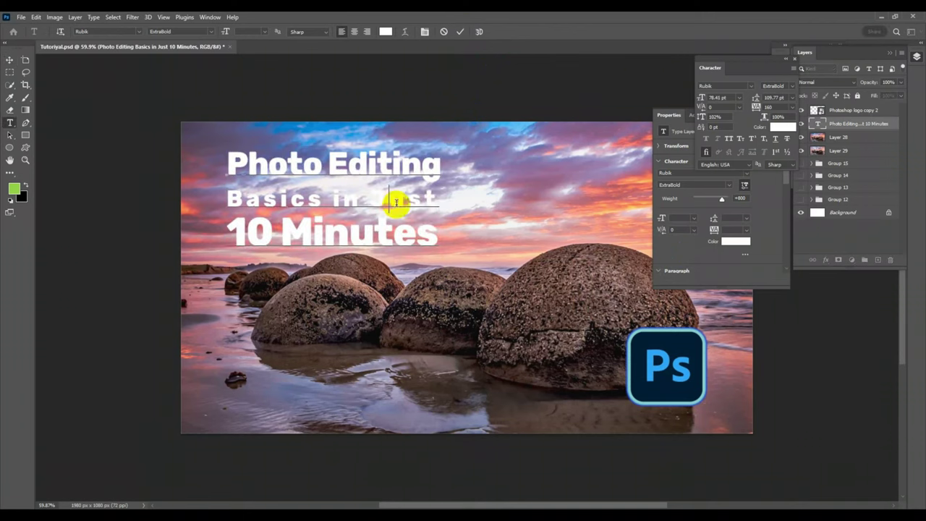
click(431, 202)
drag(431, 203, 226, 162)
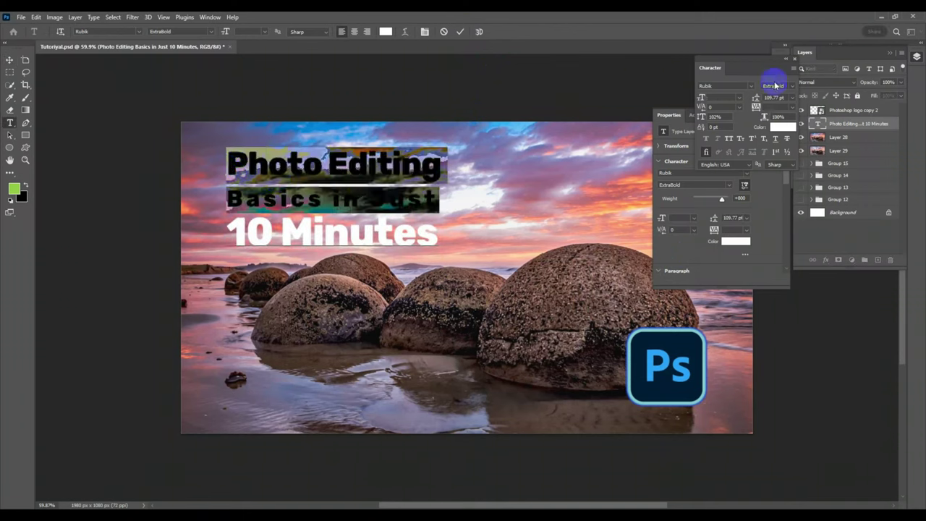
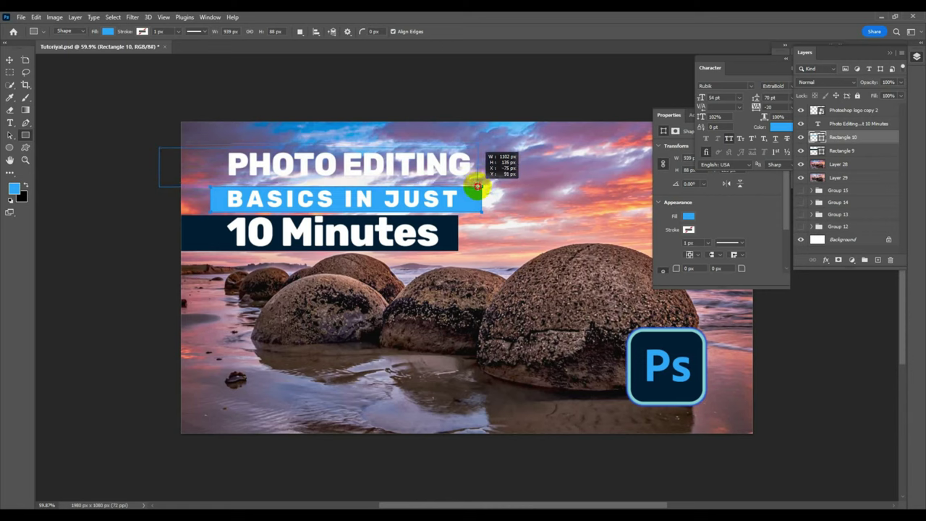
Fill the rectangle behind "PHOTO EDITING" with the recently used green and deselect the shape
click(109, 31)
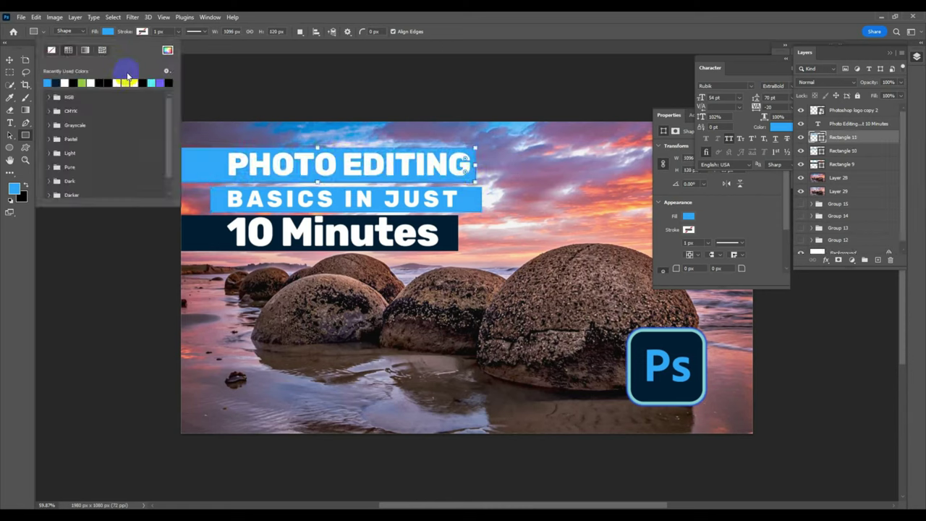
click(82, 82)
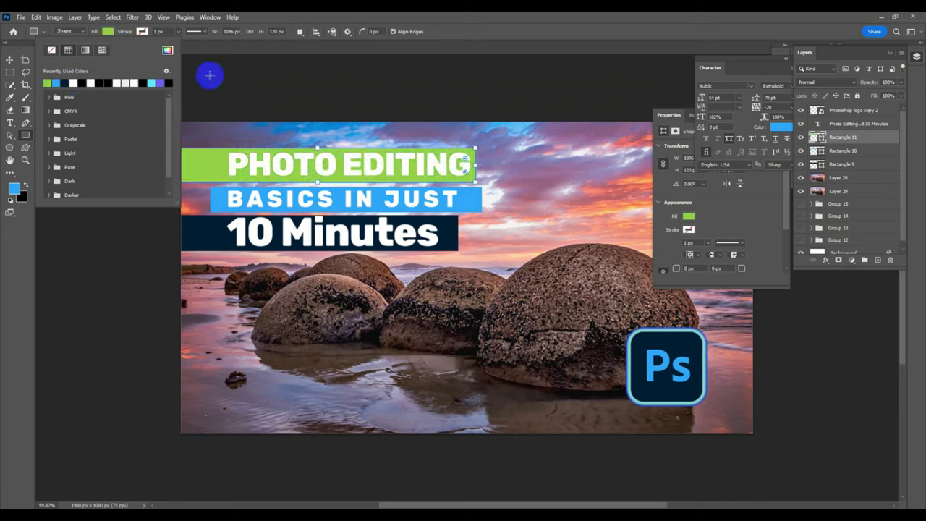
click(10, 59)
click(210, 73)
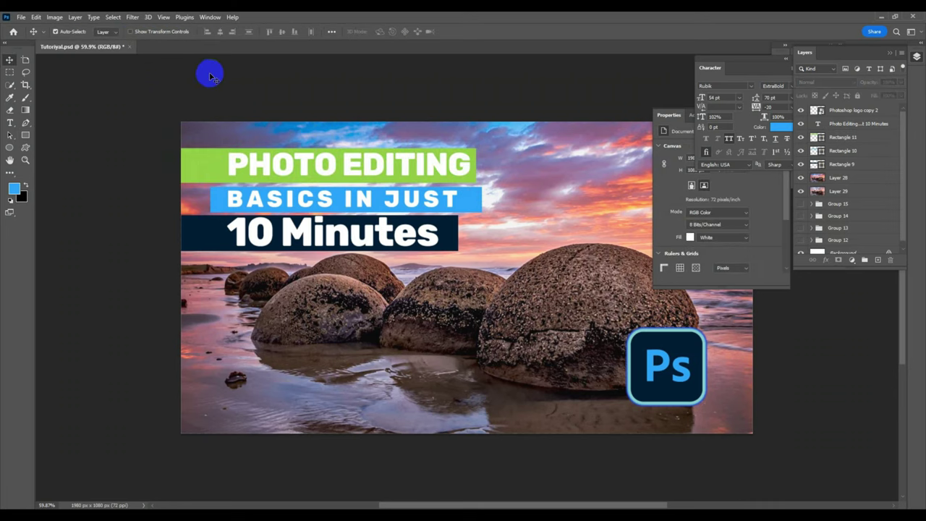
Put away the Character and Properties panels to clear the view of the canvas
click(787, 60)
drag(780, 50, 775, 116)
click(772, 114)
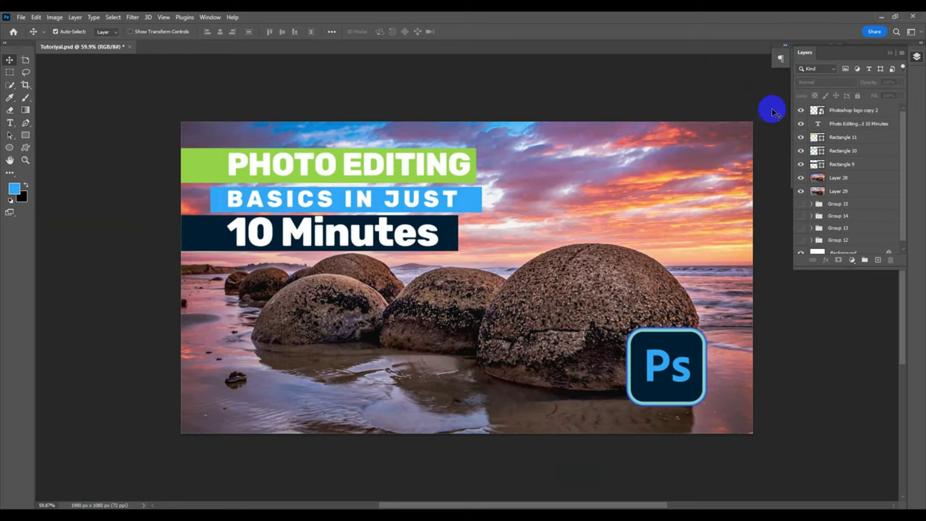
Compare the edited photo with the original by hiding and showing Layer 28
click(859, 140)
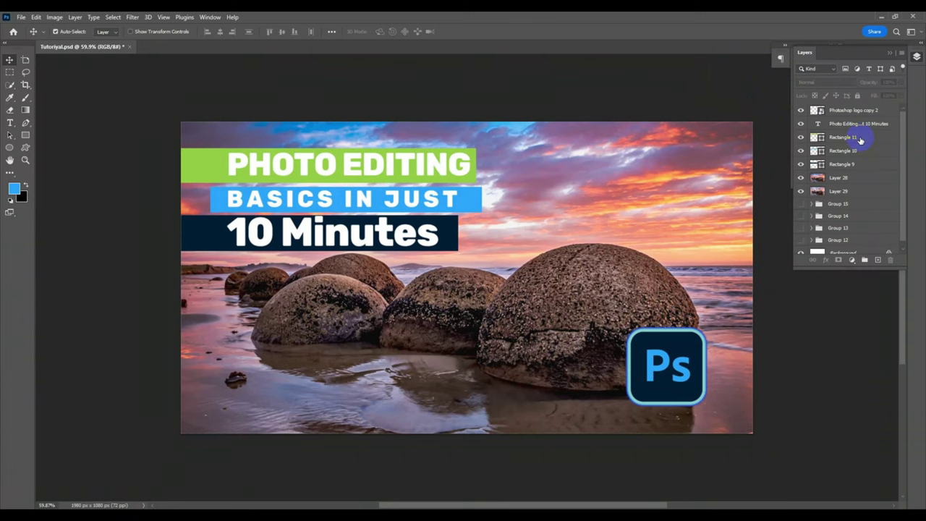
drag(859, 140, 863, 128)
click(855, 180)
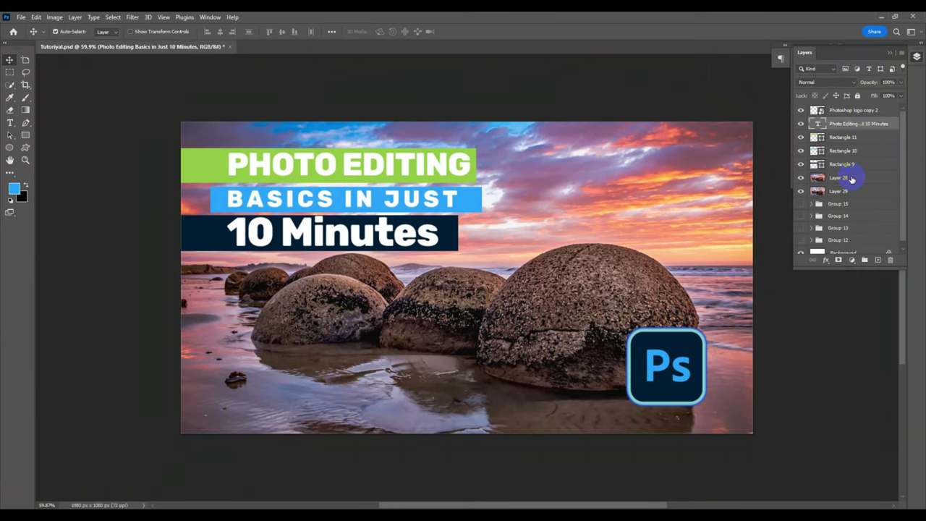
click(801, 178)
click(801, 178)
click(801, 178)
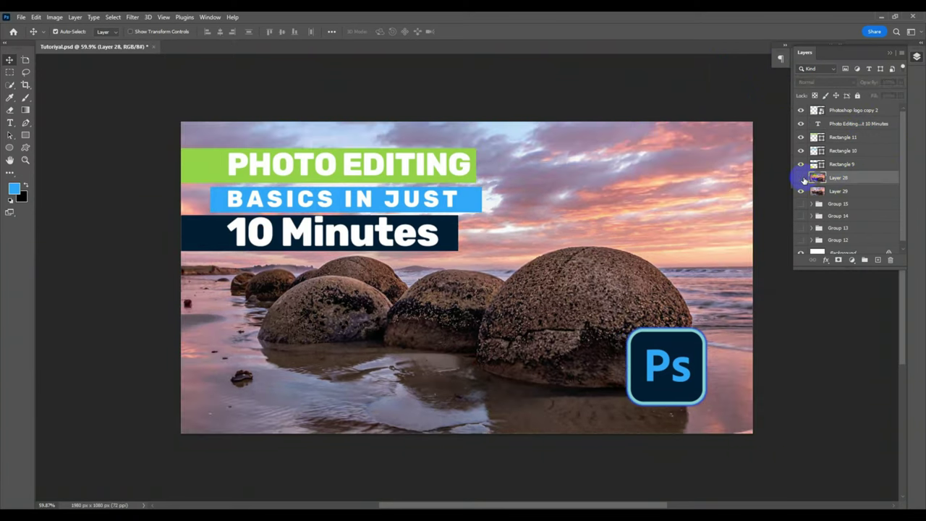
click(801, 178)
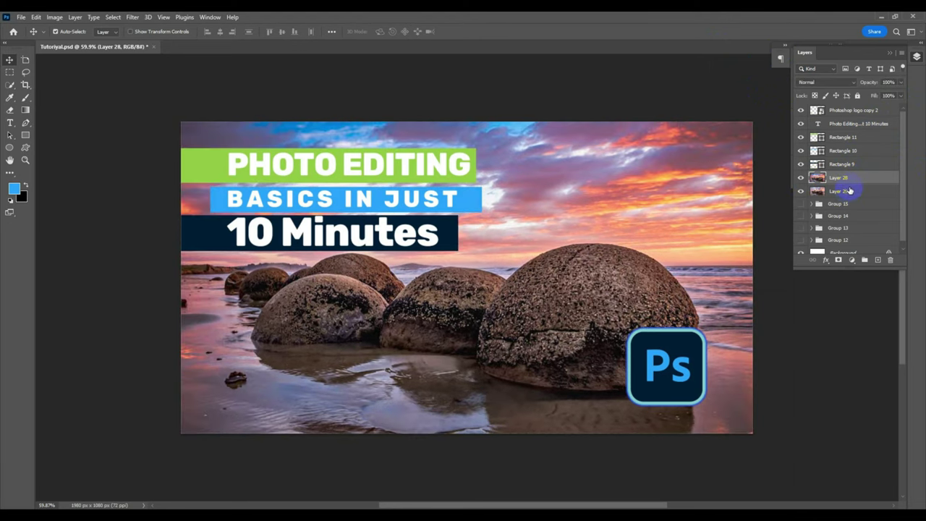
Add a new layer above Layer 28 and draw a closed four-point Pen path around the title side with a slanted inner edge
click(880, 260)
key(p)
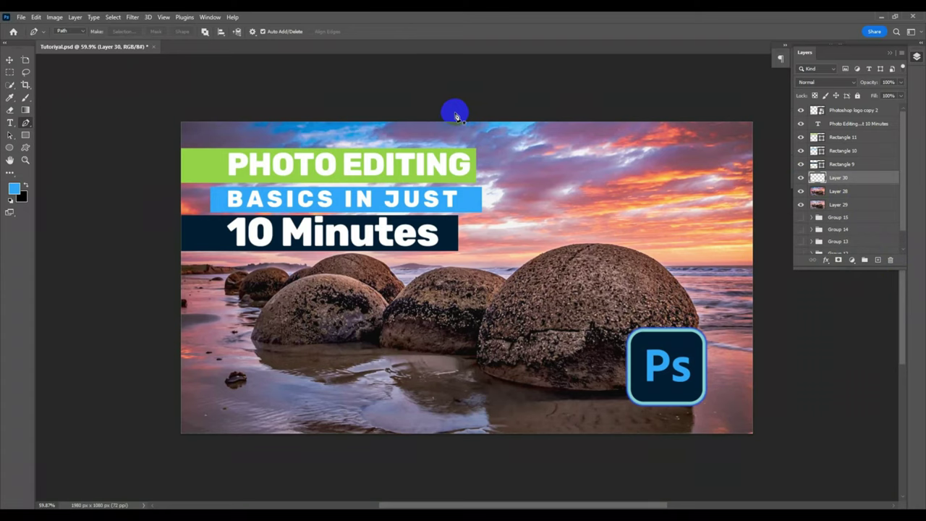
click(505, 123)
click(528, 113)
click(379, 444)
click(158, 445)
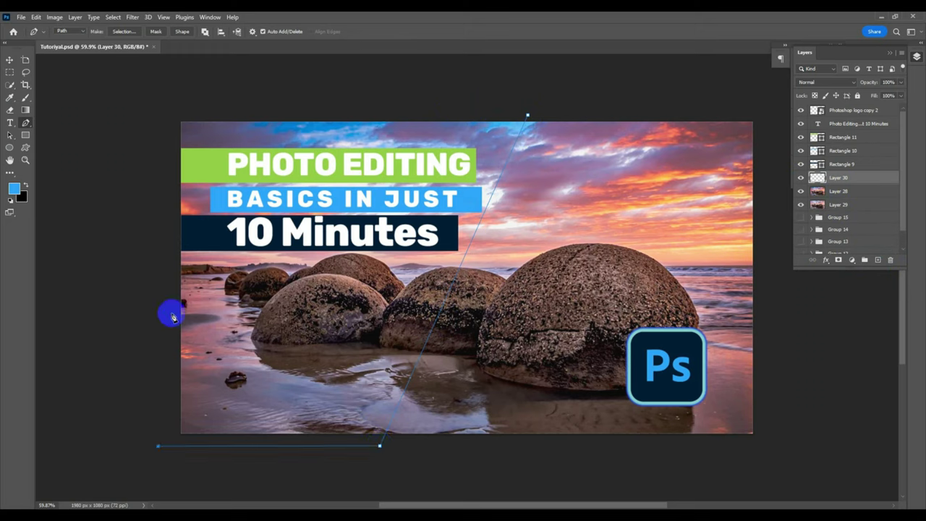
click(165, 103)
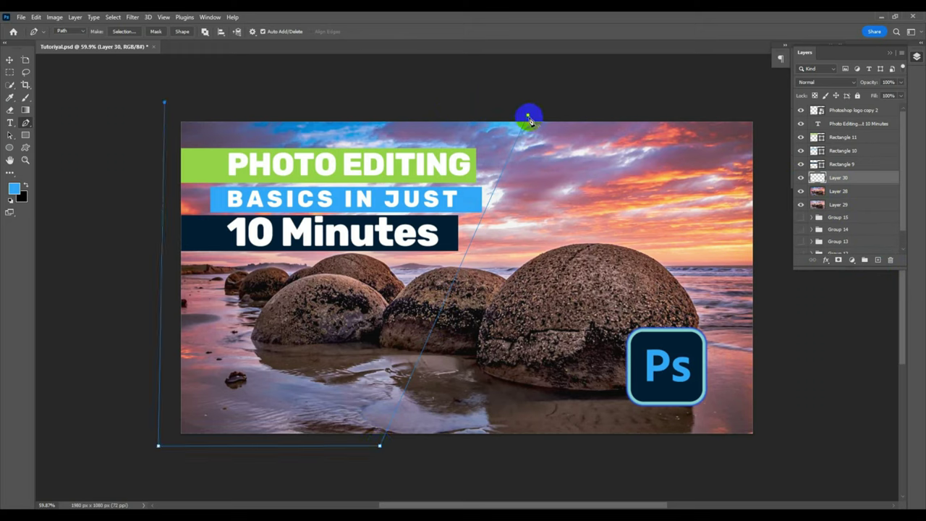
click(527, 115)
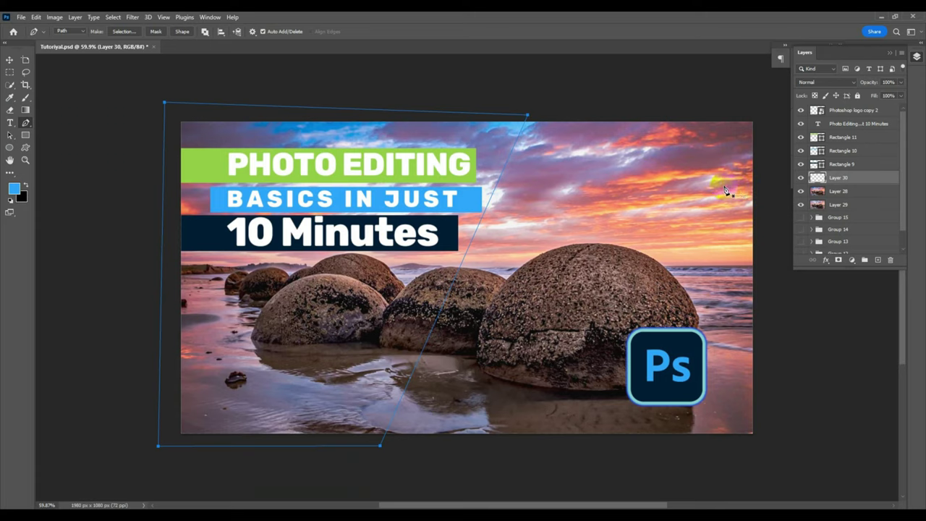
Convert the slanted path into a selection and fill it with the blue foreground colour on the new layer
key(ctrl+Return)
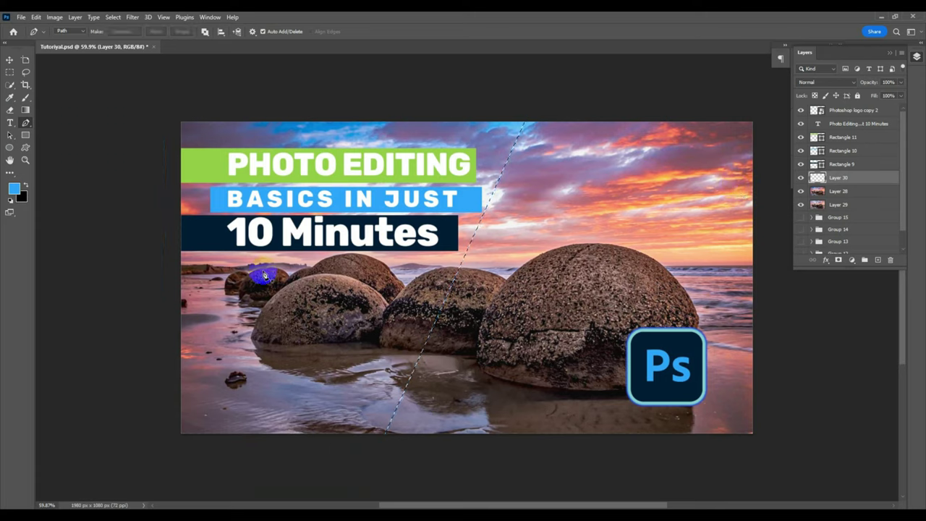
key(g)
click(306, 325)
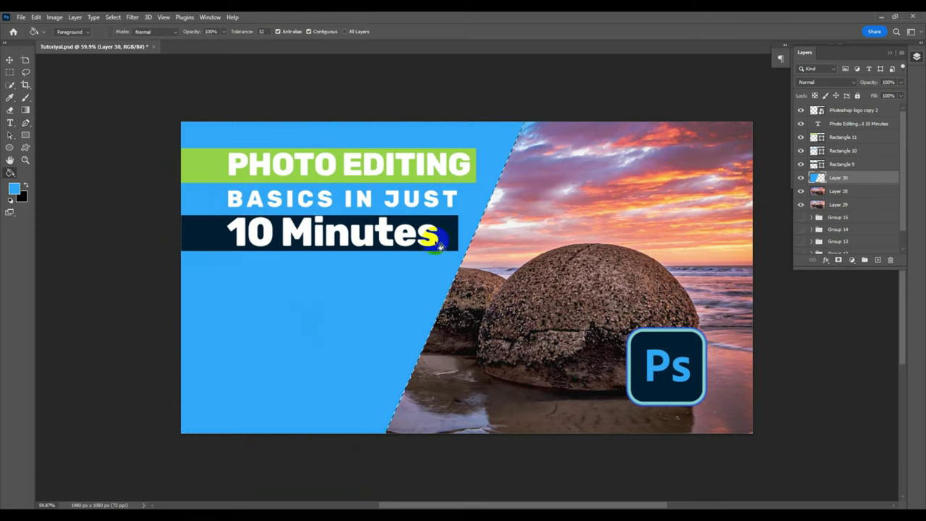
Move the blue-filled Layer 30 below Layer 28 in the layer stack
click(9, 60)
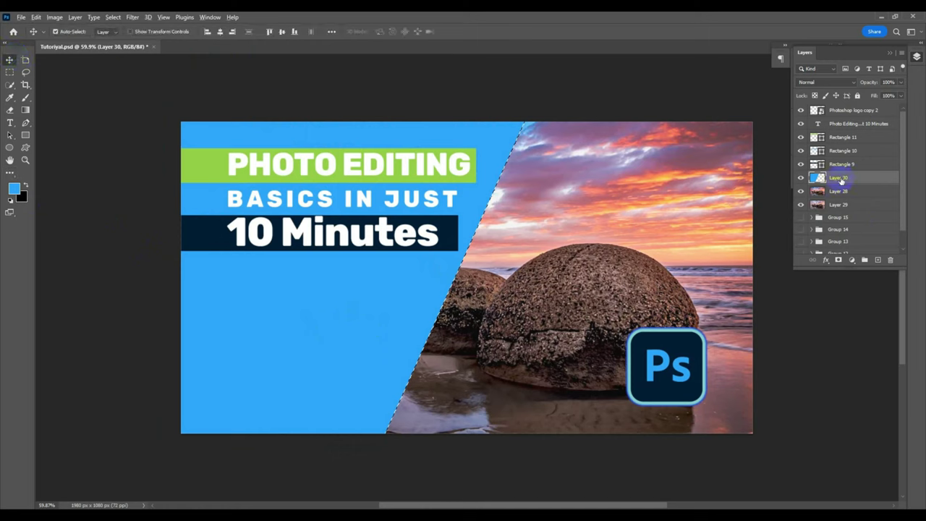
alt+click(842, 181)
drag(842, 188, 843, 198)
alt+click(847, 184)
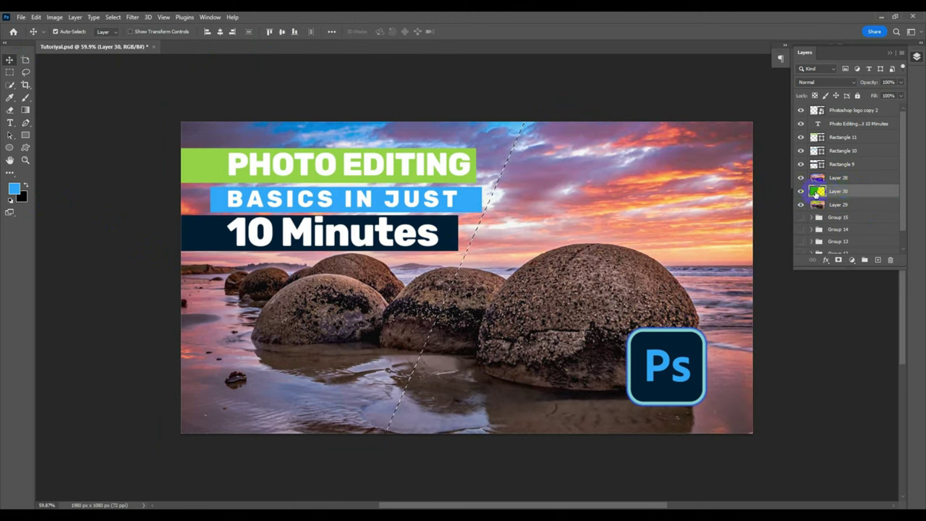
Flip the blue Layer 30 horizontally and vertically, then move it opposite the title and enlarge it to about 114%
key(ctrl+t)
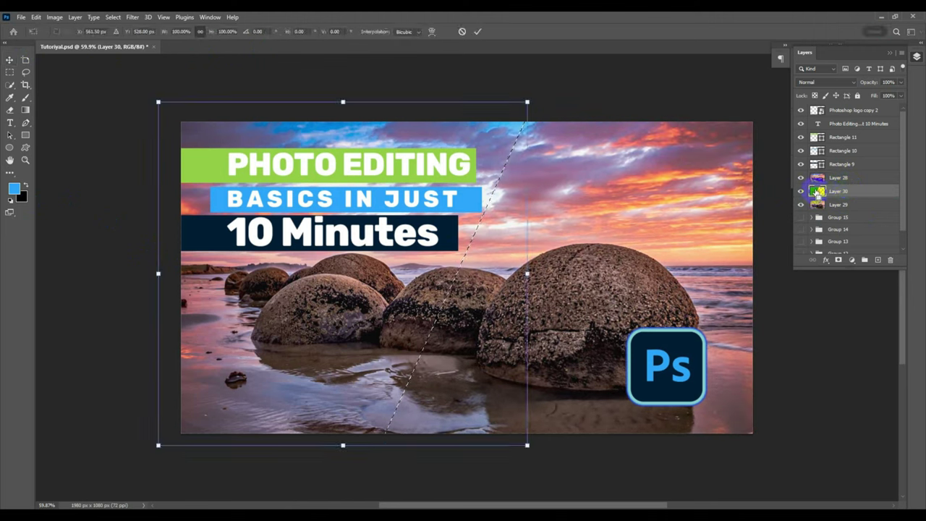
right_click(407, 282)
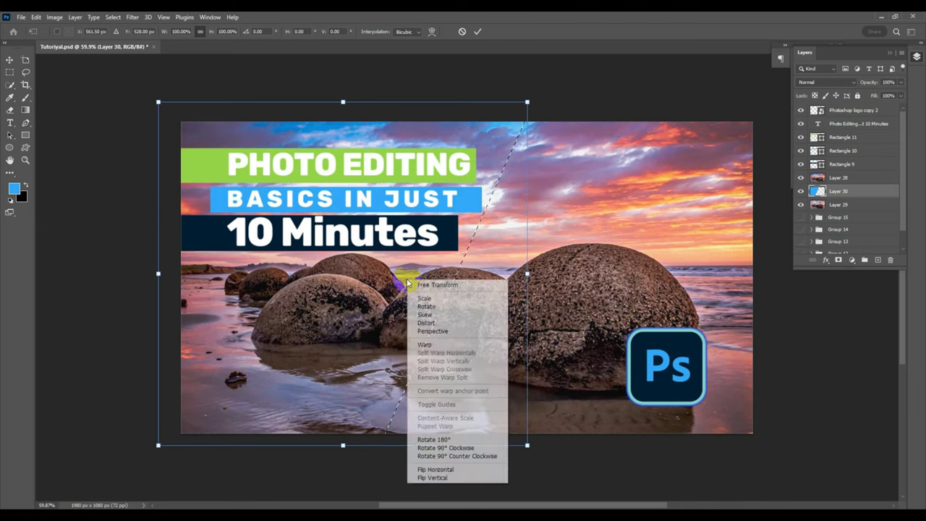
click(465, 468)
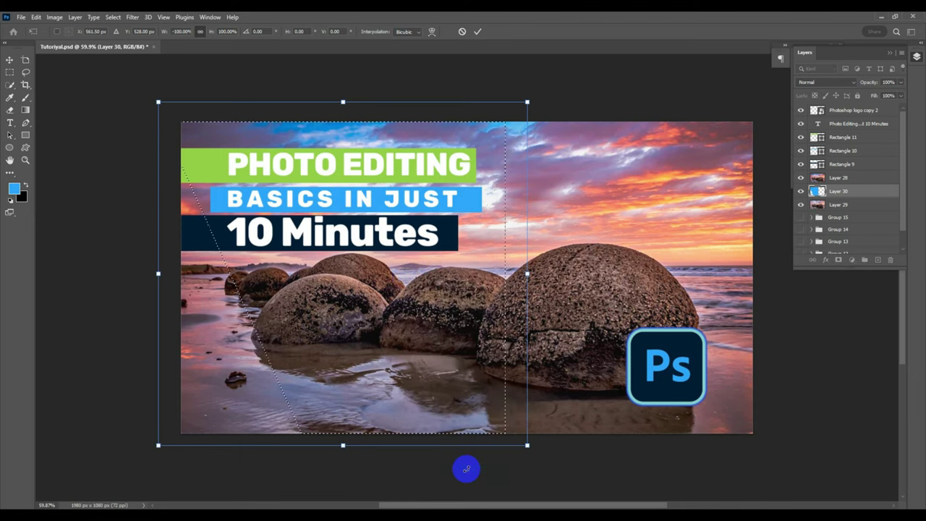
right_click(355, 363)
click(410, 358)
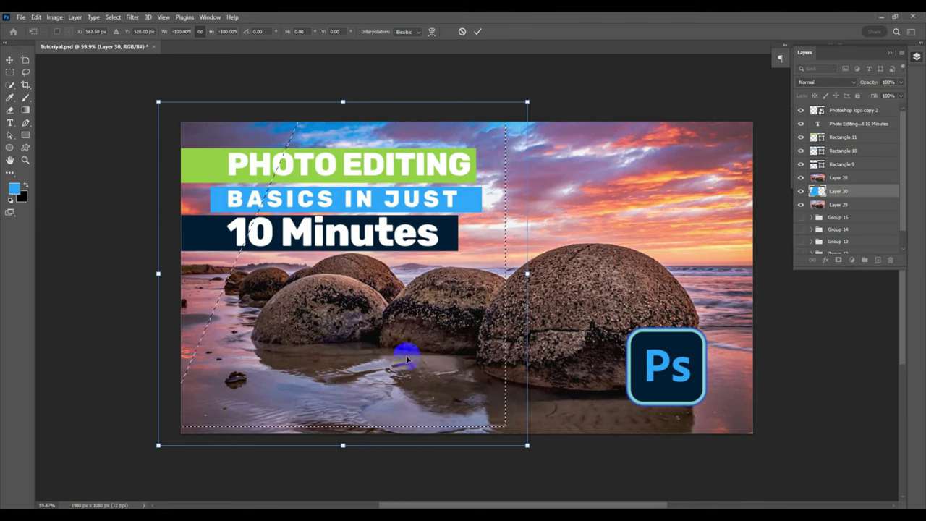
drag(407, 351, 596, 346)
drag(760, 449, 787, 472)
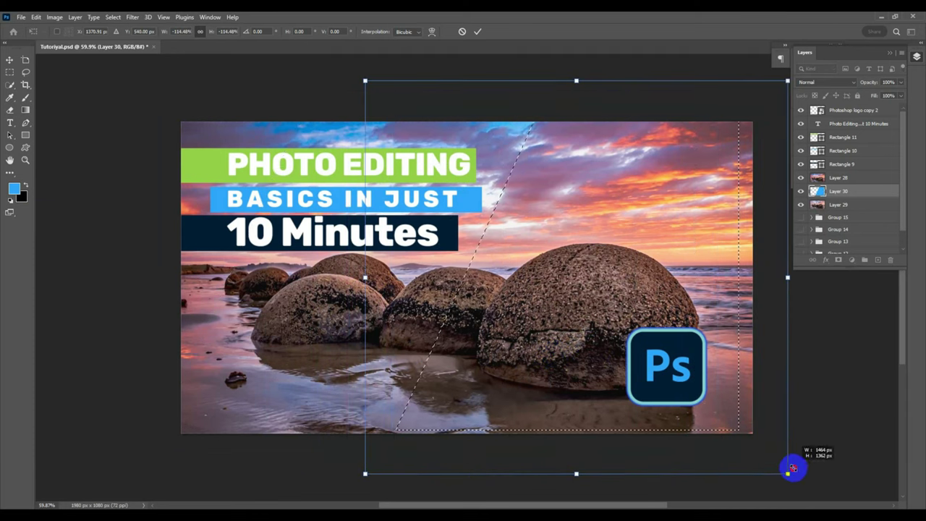
click(477, 31)
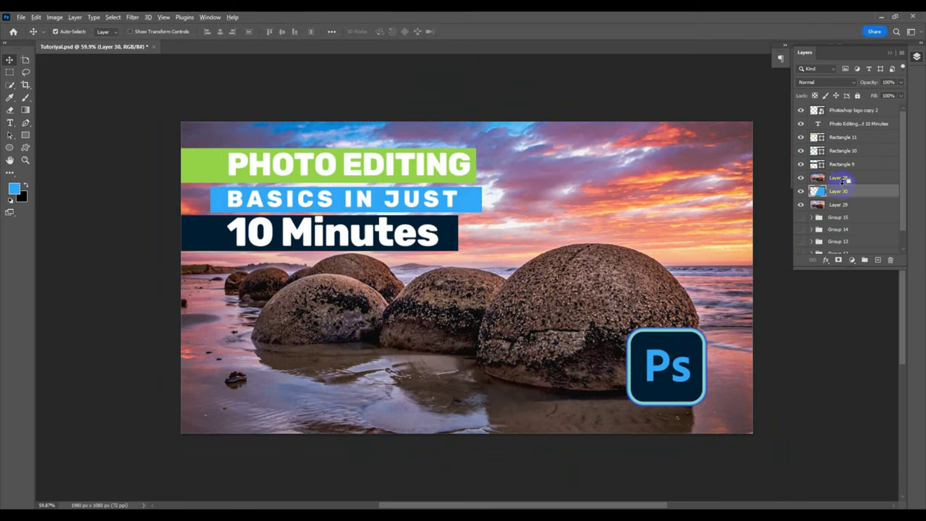
Clip Layer 28 to the blue Layer 30 and duplicate the blue layer
alt+click(842, 182)
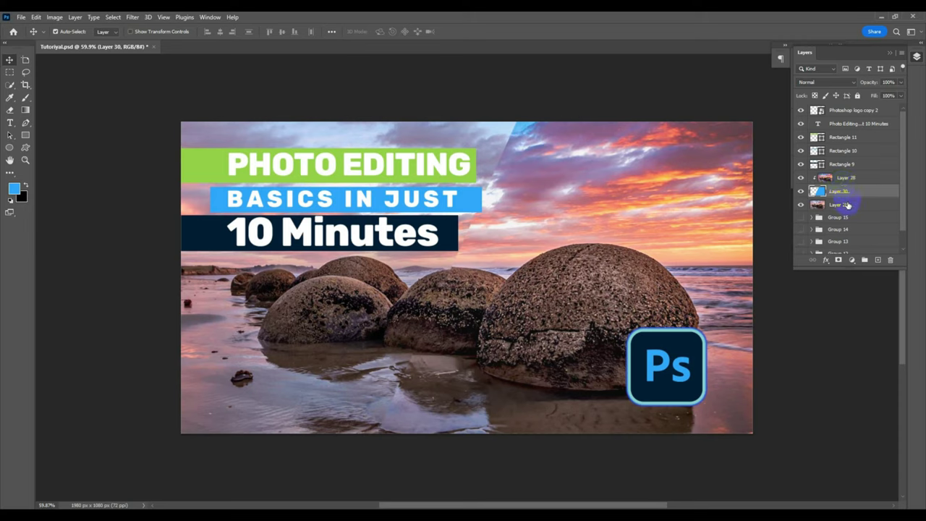
key(ctrl+j)
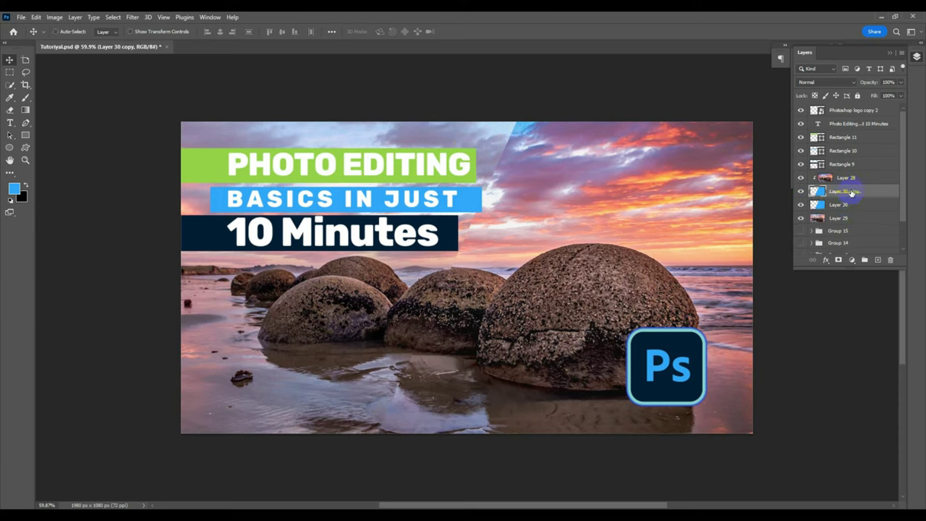
Fill the lower Layer 30 with black and shift it slightly towards the title side to form a thin slanted divider
click(838, 209)
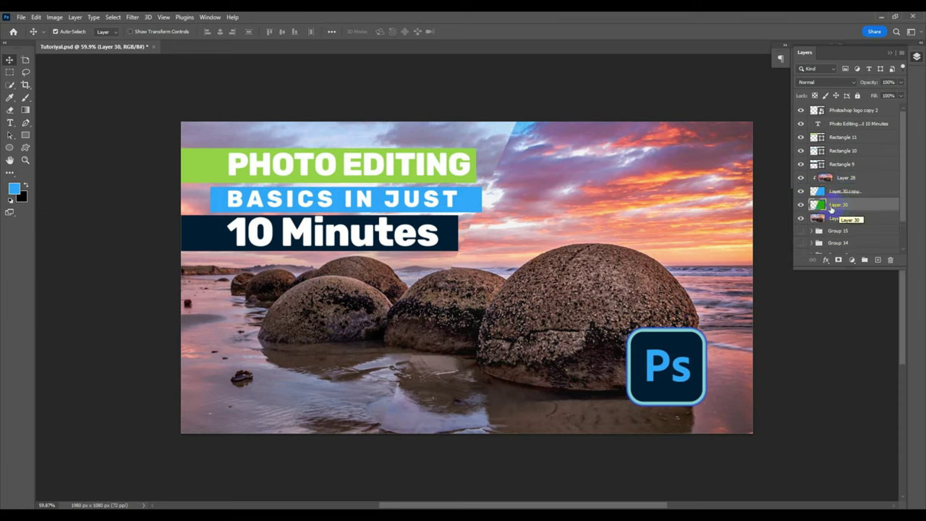
ctrl+click(816, 204)
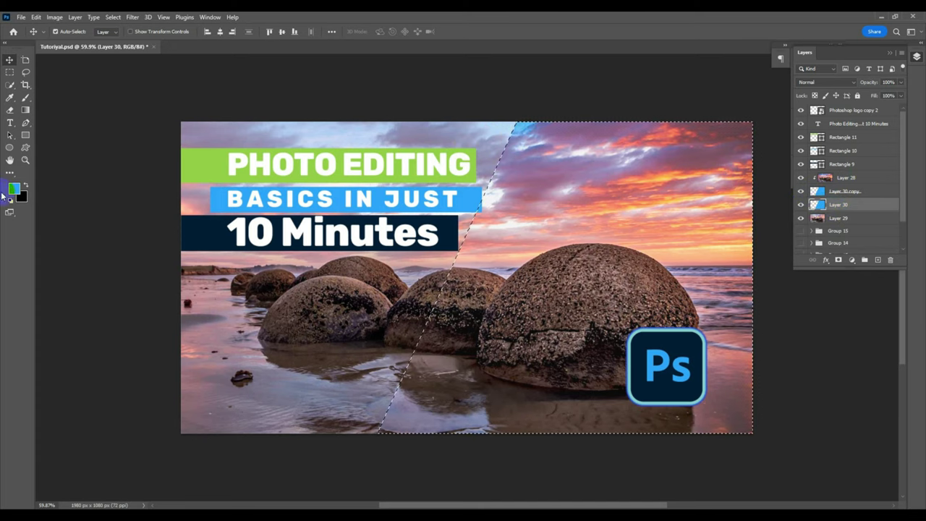
key(d)
key(g)
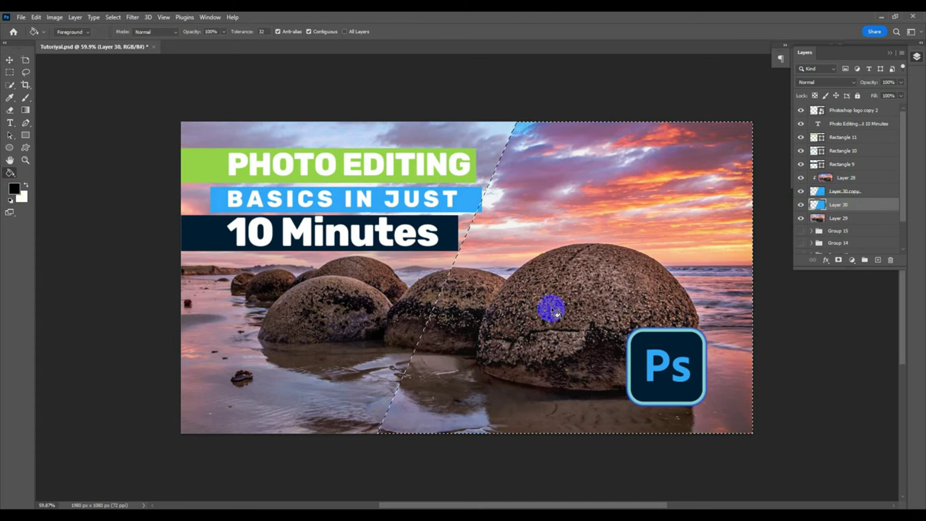
click(554, 295)
key(ctrl+d)
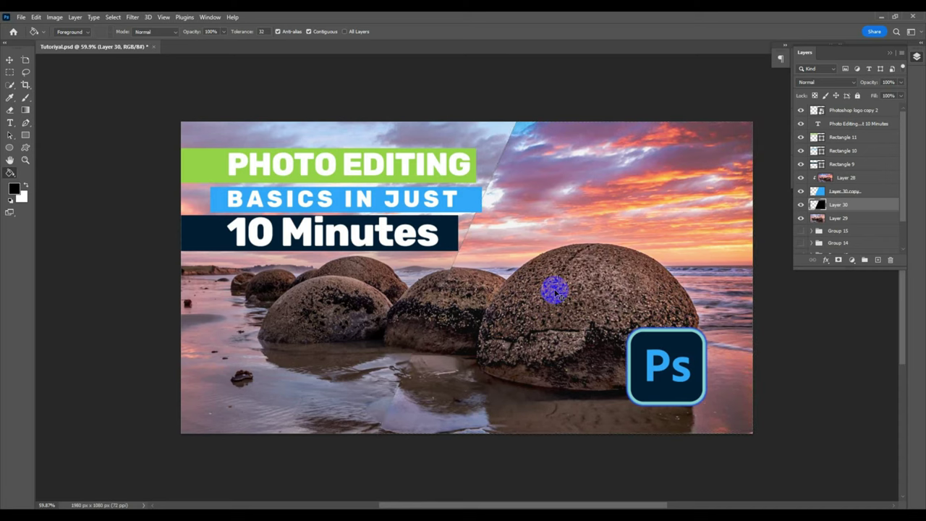
key(ctrl+t)
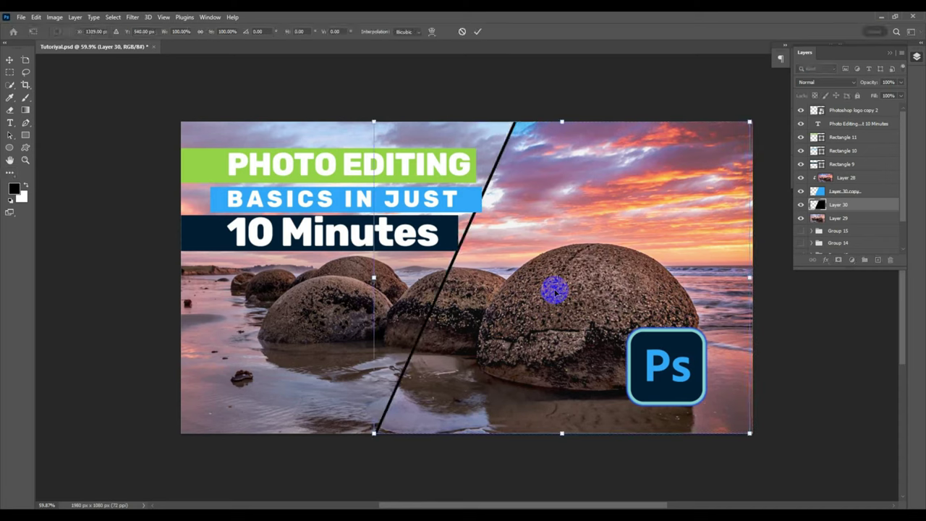
key(Return)
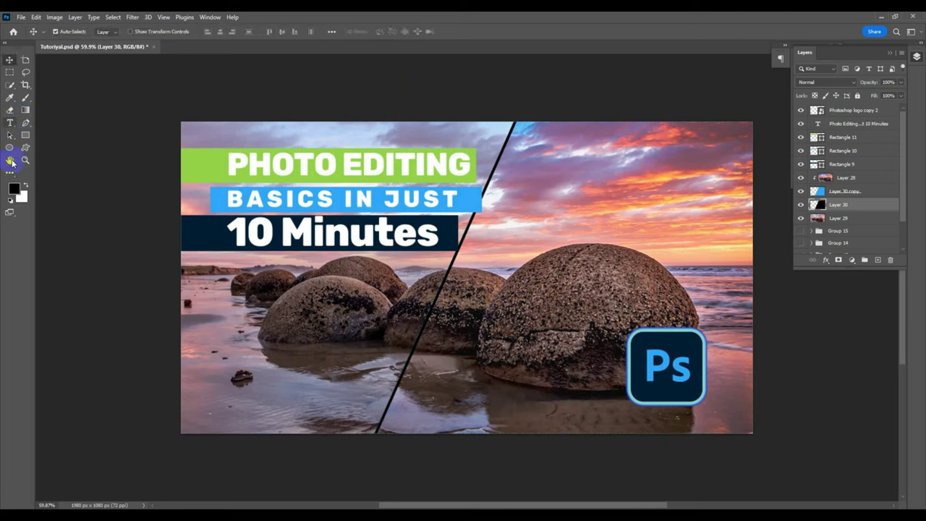
click(10, 148)
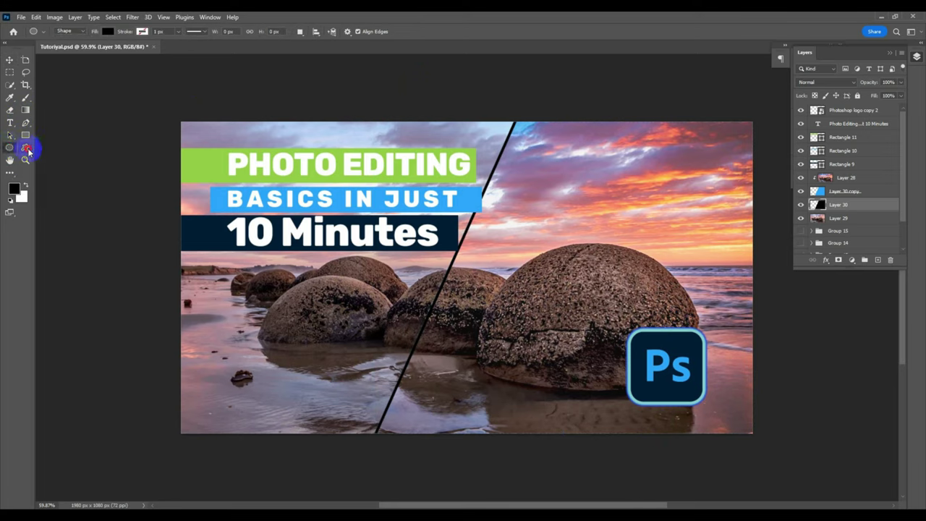
click(26, 149)
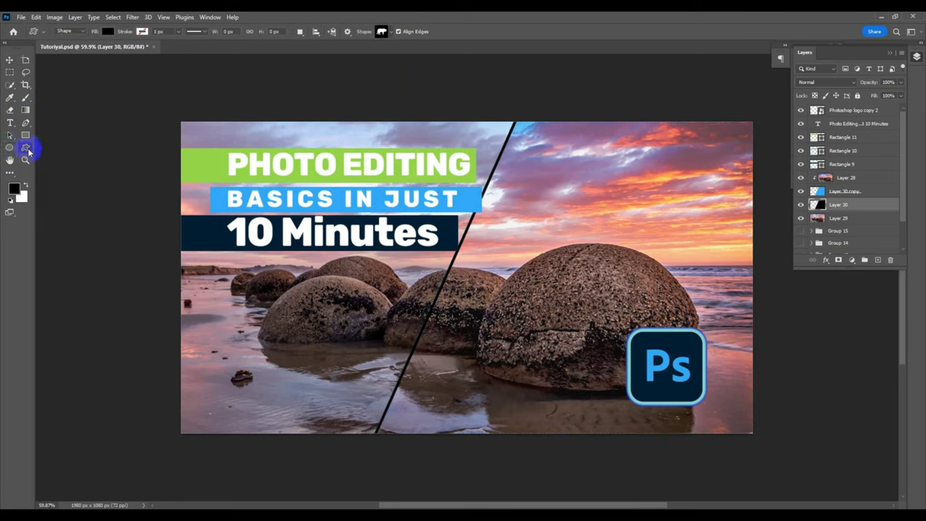
click(387, 32)
scroll(376, 76, down, 2)
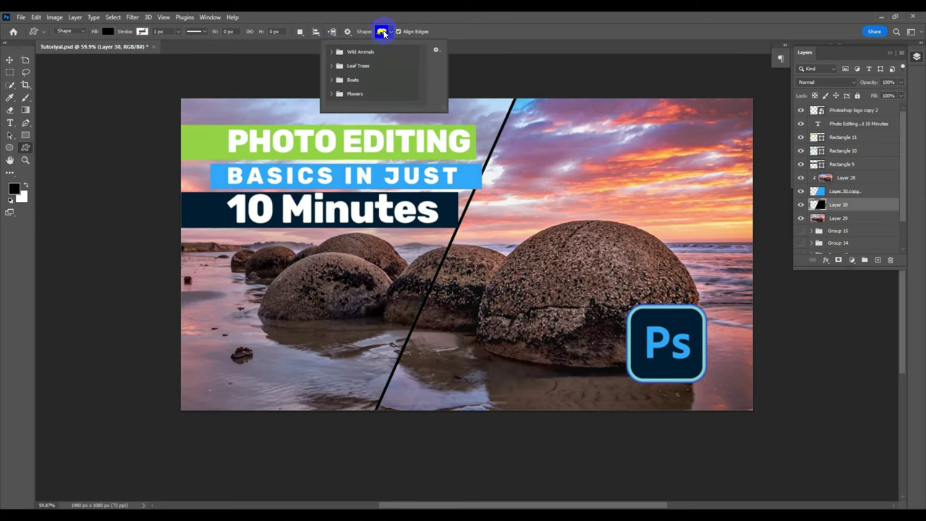
click(383, 32)
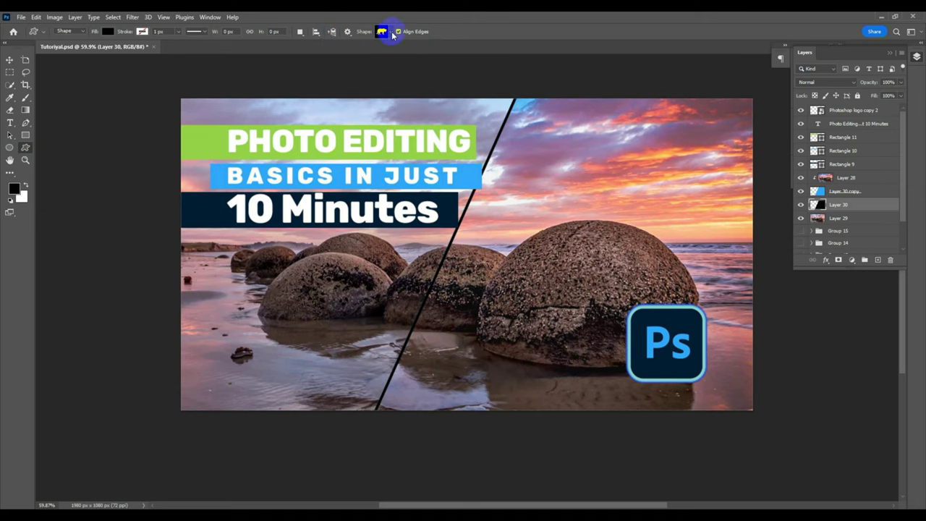
Draw a thin black rectangle about 316 × 33 px across the slanted divider and move its layer above Rectangle 11
click(26, 136)
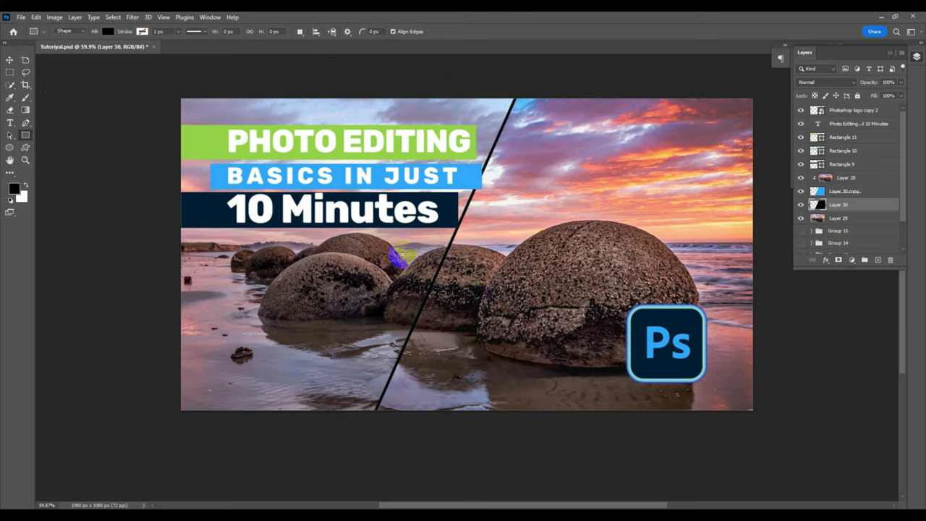
drag(406, 244, 497, 250)
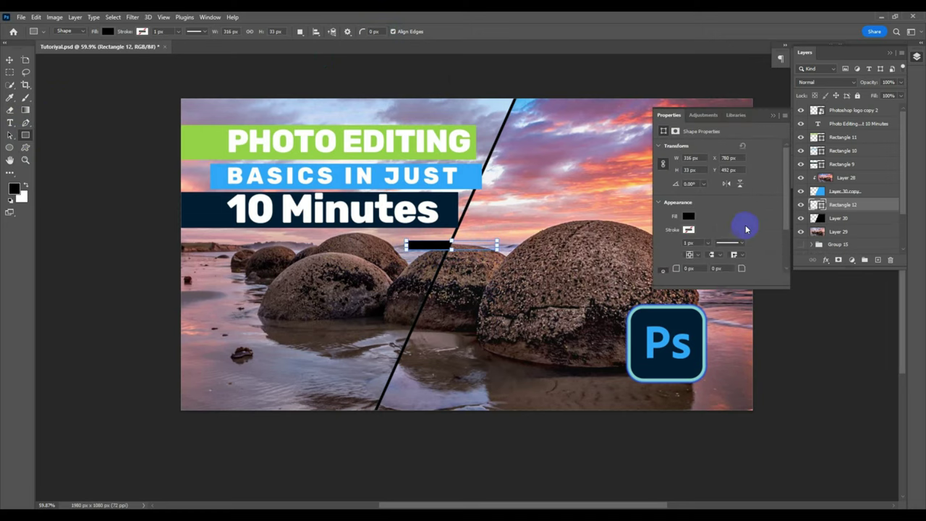
drag(856, 205, 856, 130)
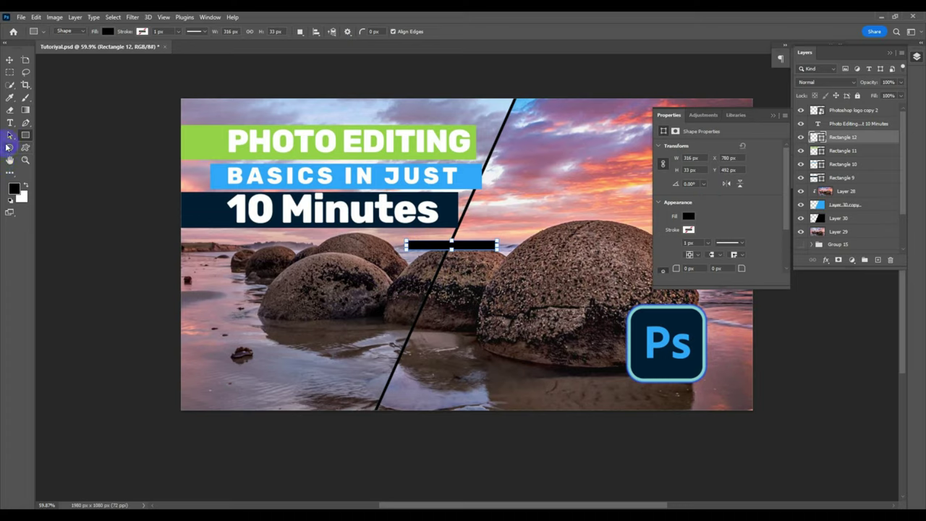
key(shift+u)
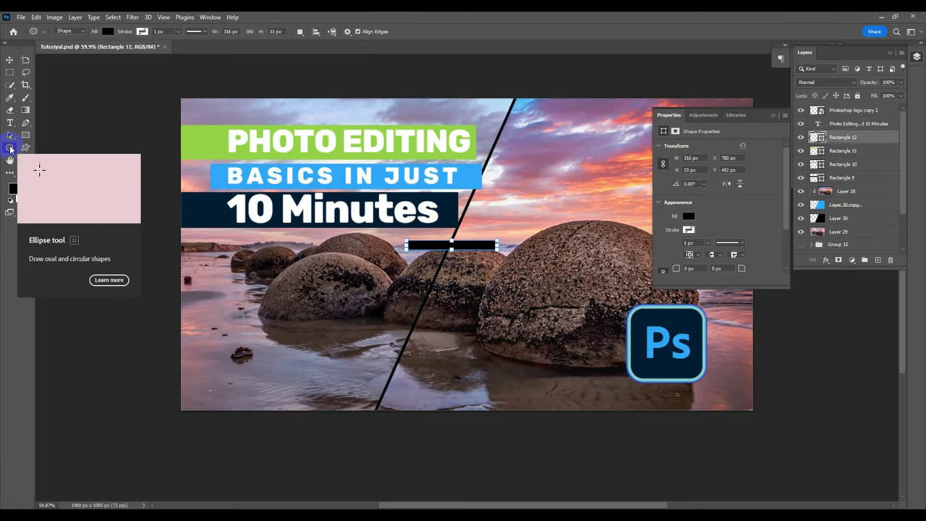
click(26, 135)
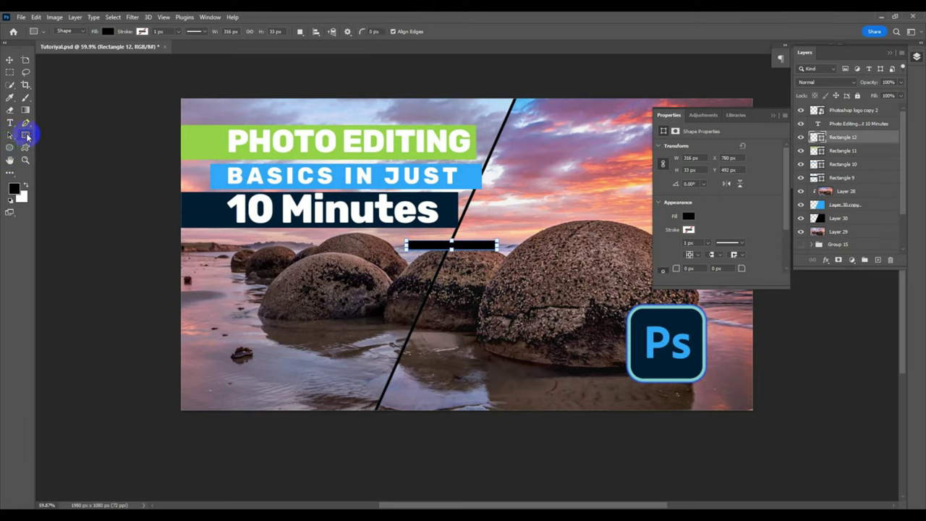
click(41, 31)
click(41, 31)
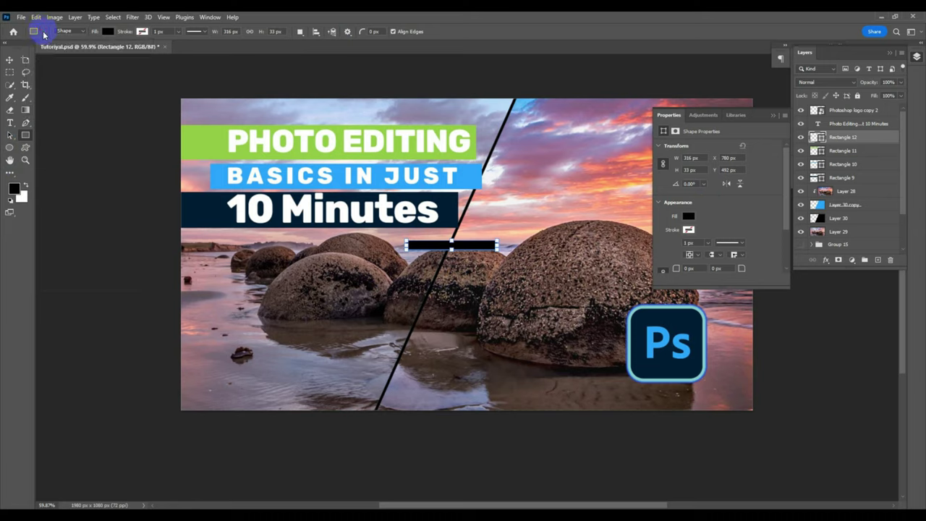
click(10, 148)
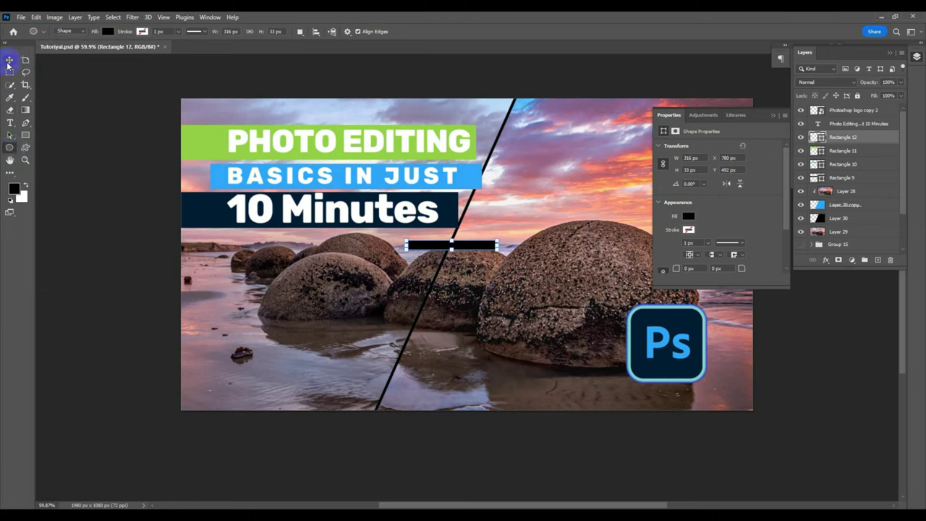
key(v)
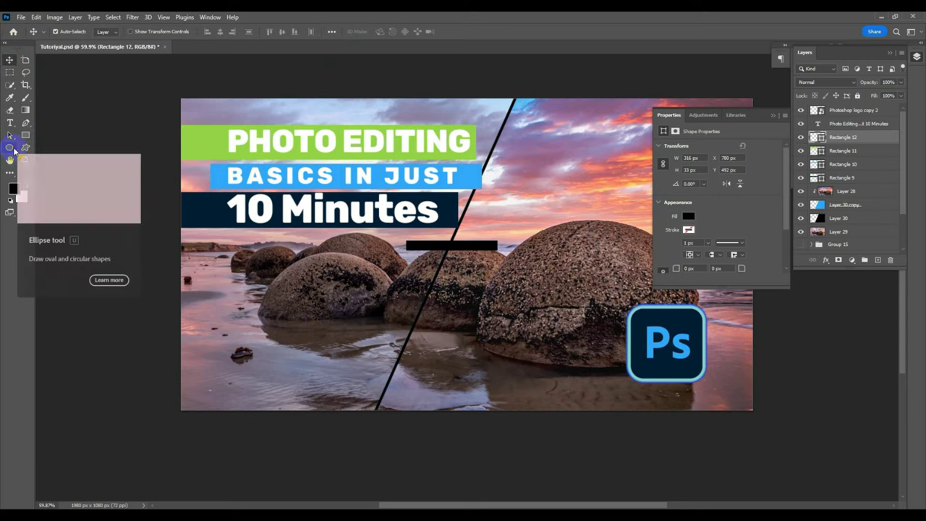
click(10, 148)
Add a new layer above Rectangle 12 and draw a closed triangular Pen path about 104 × 127 px as an arrowhead at the black bar's right end
key(p)
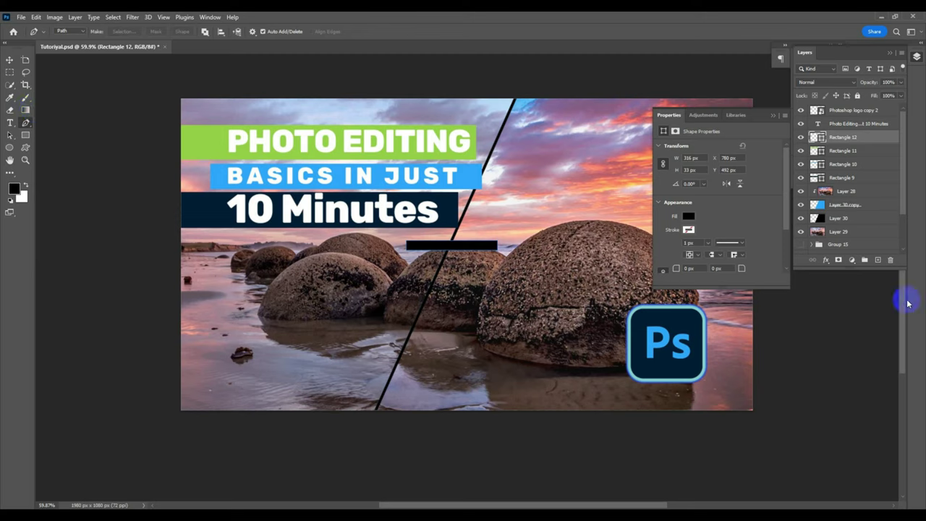
click(878, 260)
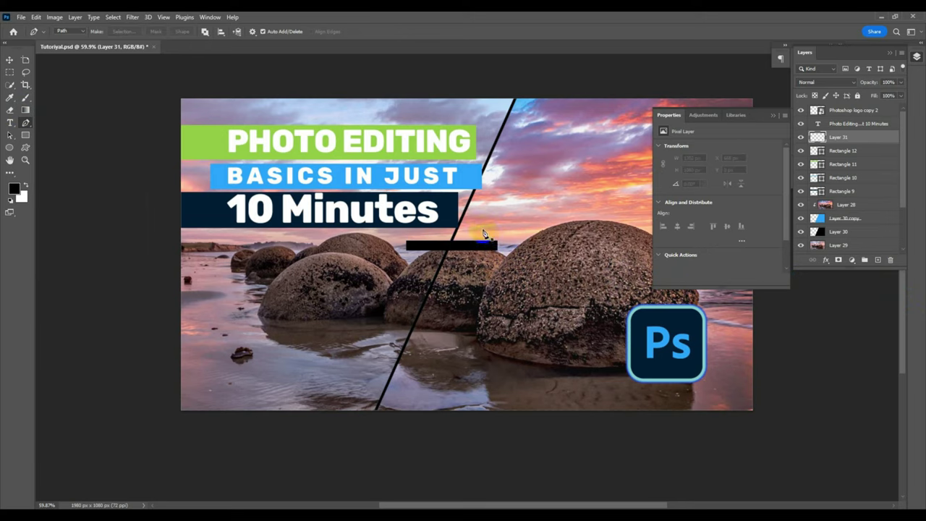
drag(483, 247, 482, 264)
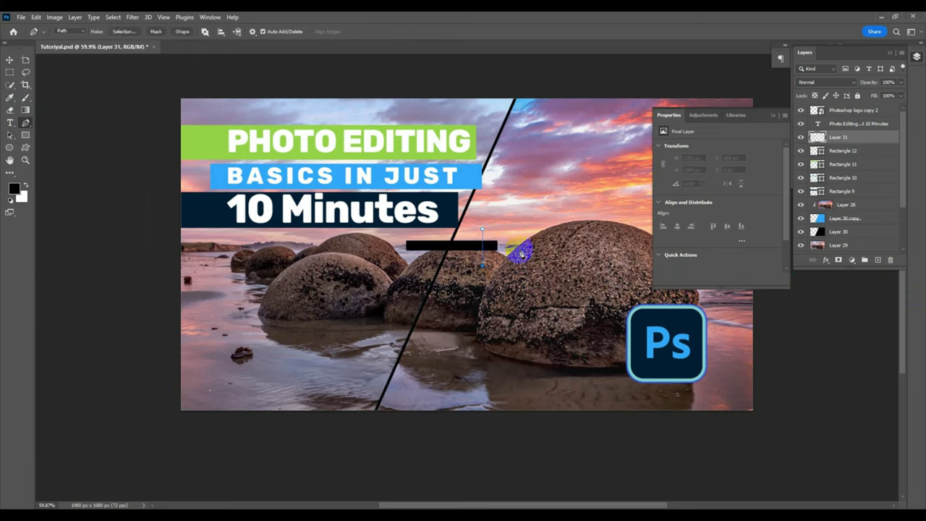
click(484, 230)
mouse_move(516, 240)
mouse_down()
mouse_move(595, 258)
mouse_move(629, 285)
mouse_move(518, 255)
mouse_move(589, 258)
mouse_move(684, 292)
mouse_move(633, 283)
mouse_up()
click(484, 230)
Fill the triangular arrowhead selection with black on Layer 31 and clear the selection
key(g)
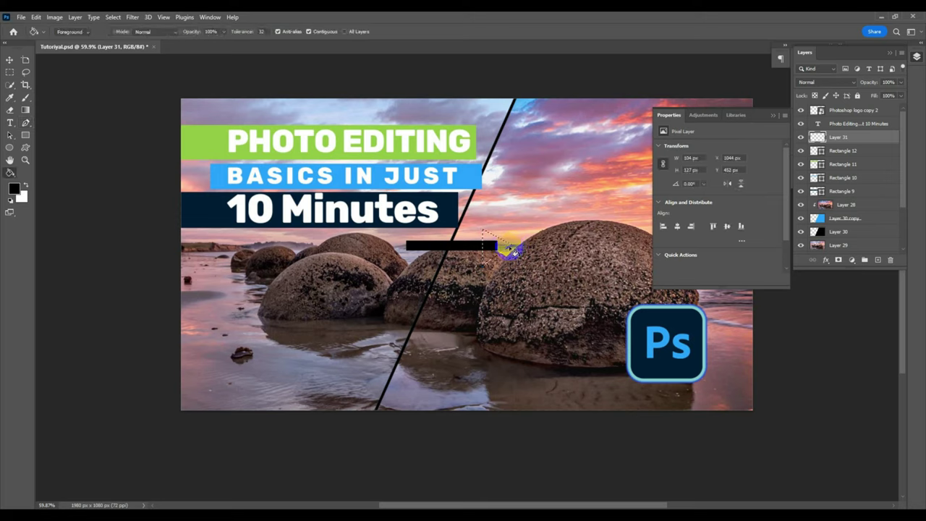
click(488, 244)
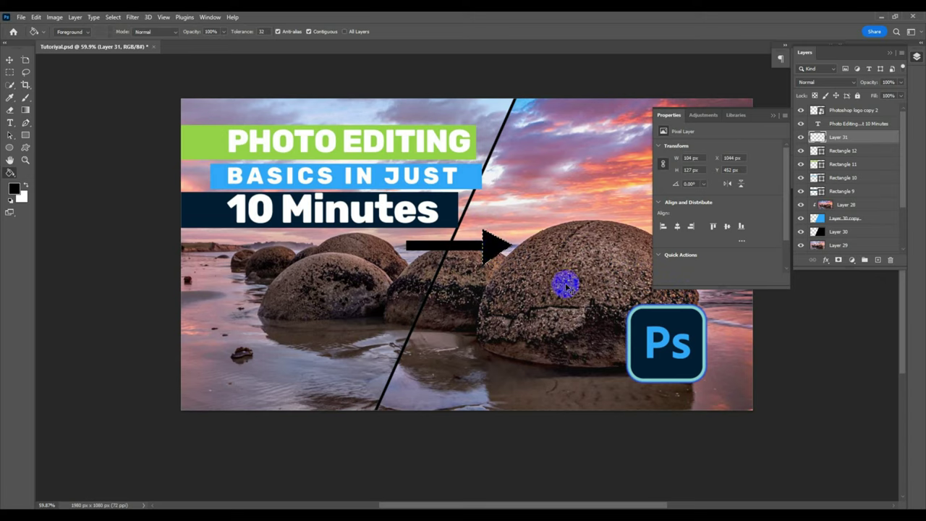
click(773, 115)
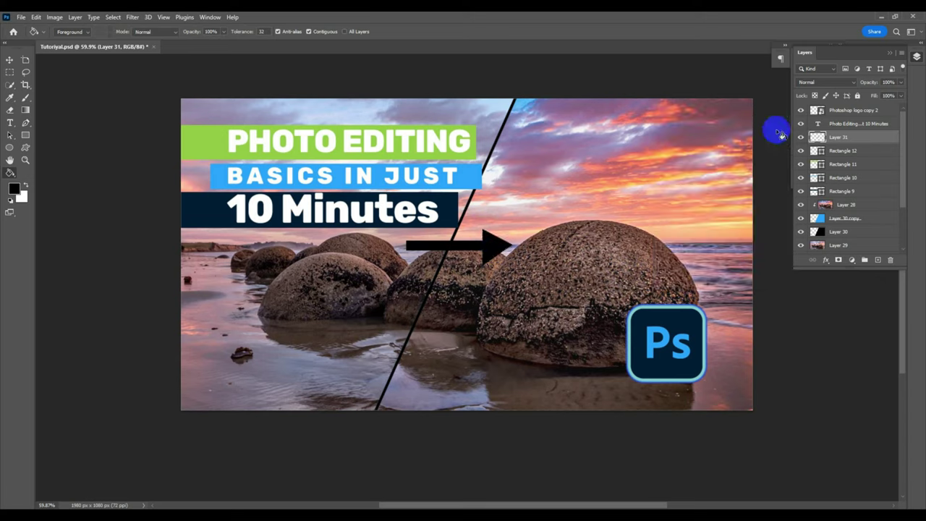
Isolate the clipped Layer 28 and restore the other layers to compare the edited half with the full thumbnail
alt+click(800, 208)
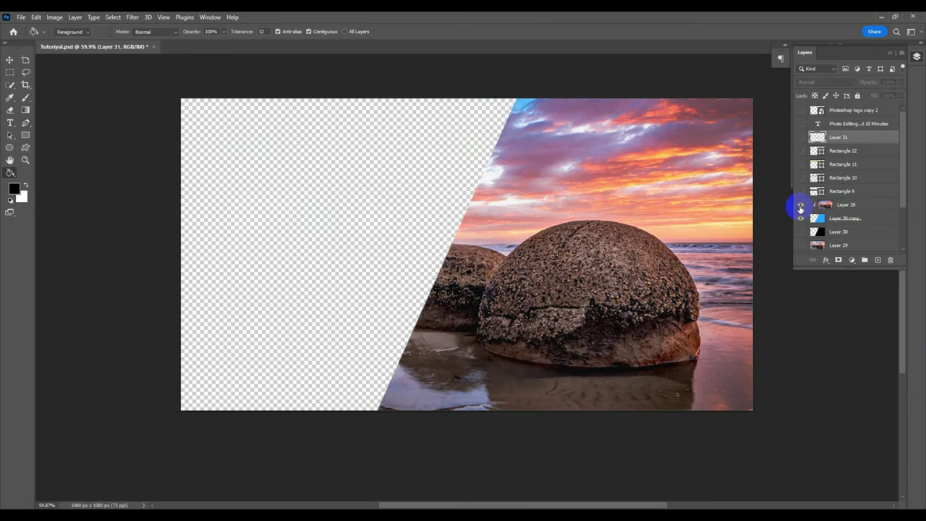
alt+click(800, 208)
alt+click(800, 208)
alt+click(800, 208)
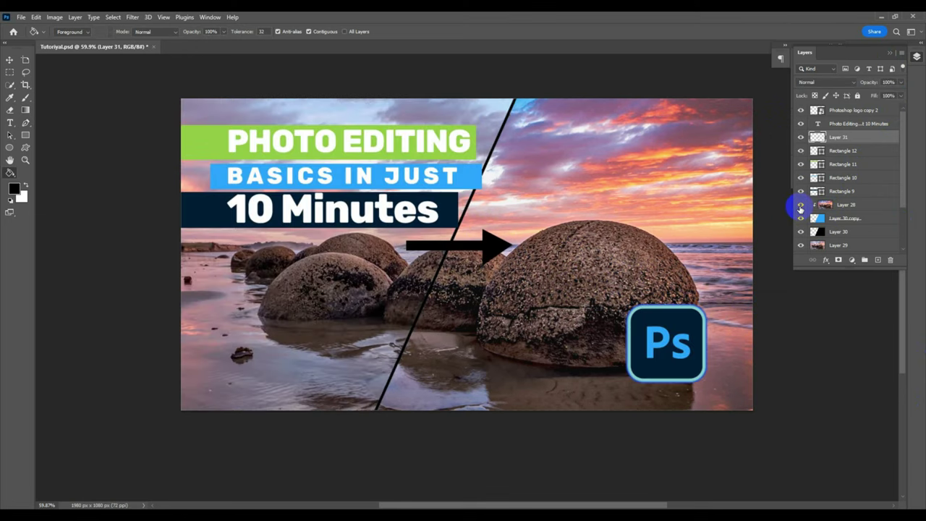